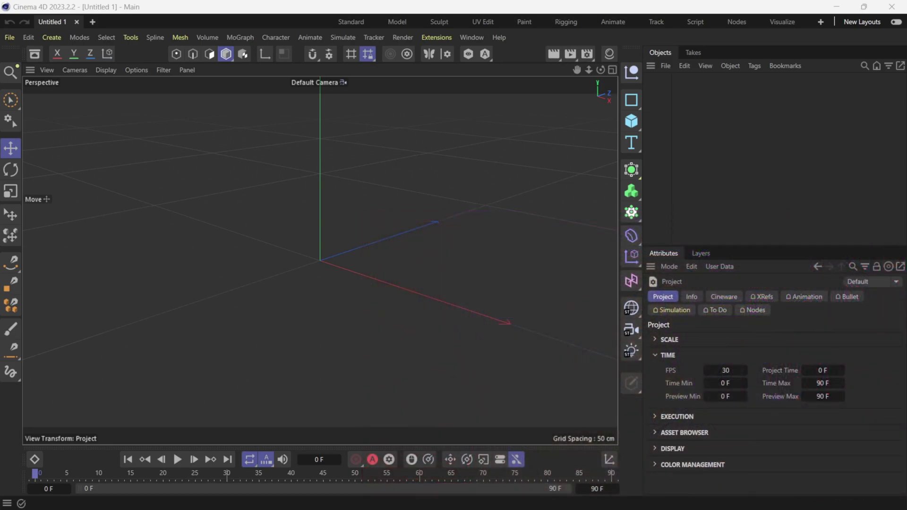
# Step: Add a Landscape object and set its width and depth to 2000 cm
pyautogui.click(632, 122)
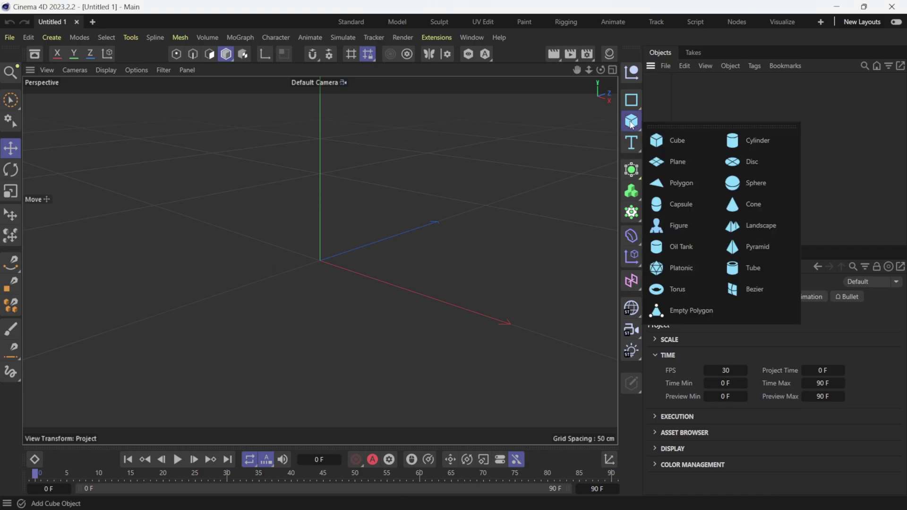
pyautogui.click(754, 228)
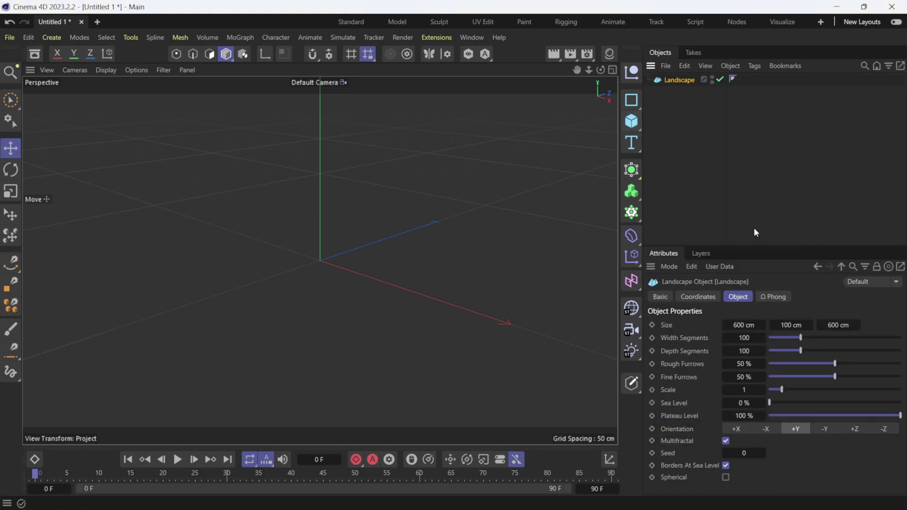
pyautogui.click(743, 326)
pyautogui.write('200')
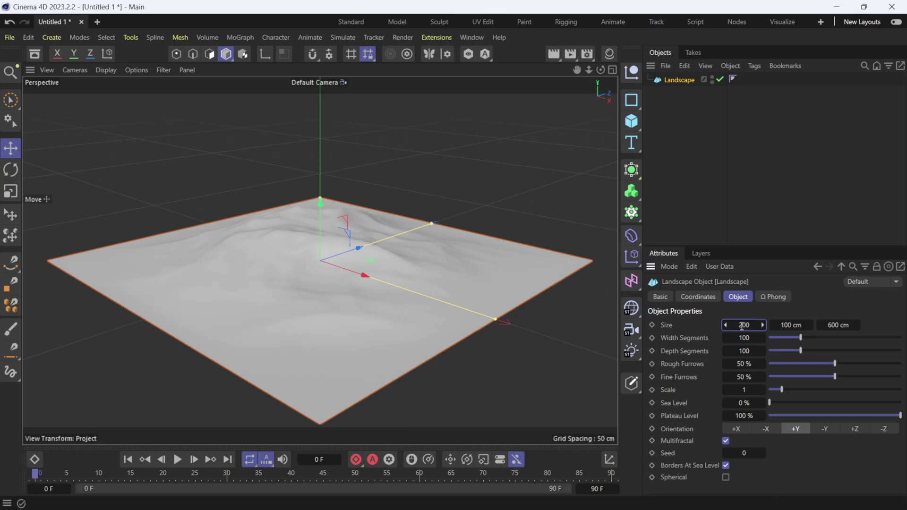
pyautogui.press('Tab')
pyautogui.press('Tab')
pyautogui.write('2000')
pyautogui.press('Return')
# Step: Give the landscape 400 by 400 segments, 100% rough and fine furrows, and uncheck Borders At Sea Level
pyautogui.scroll(-5, 449, 266)
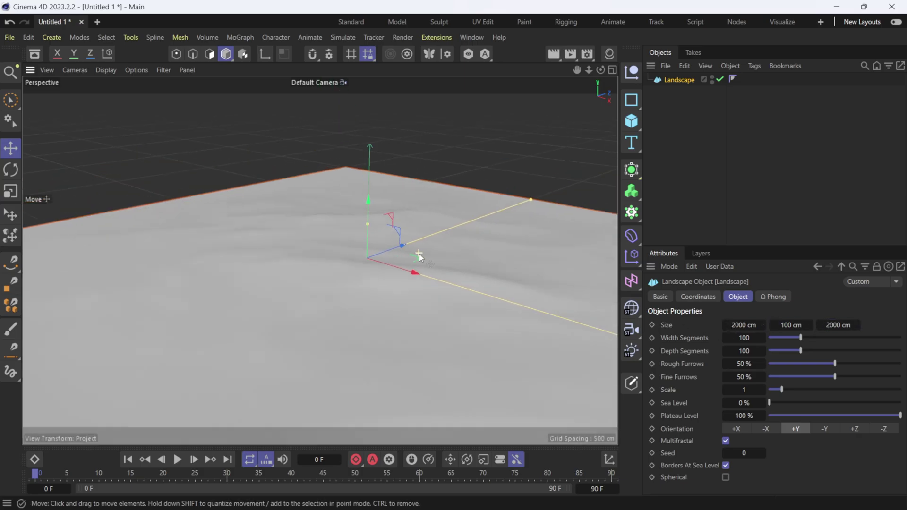
pyautogui.moveTo(801, 337); pyautogui.dragTo(900, 339)
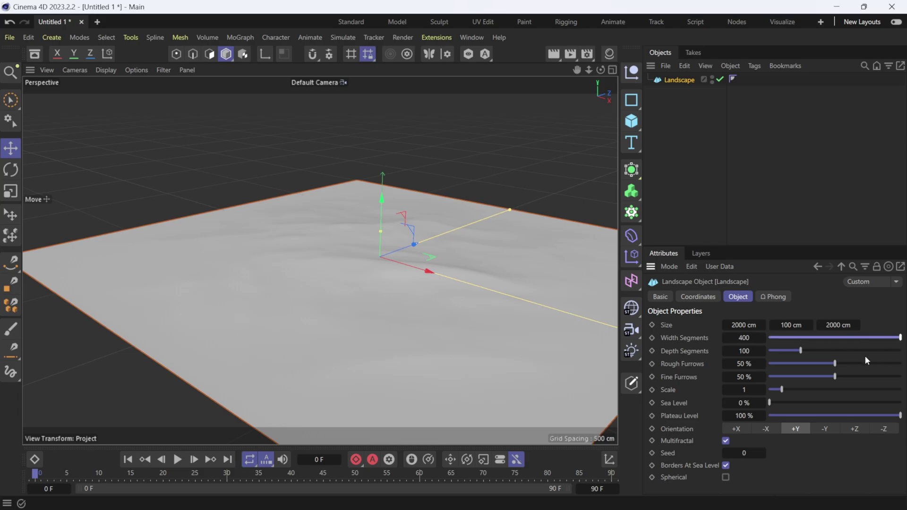
pyautogui.moveTo(801, 351); pyautogui.dragTo(901, 351)
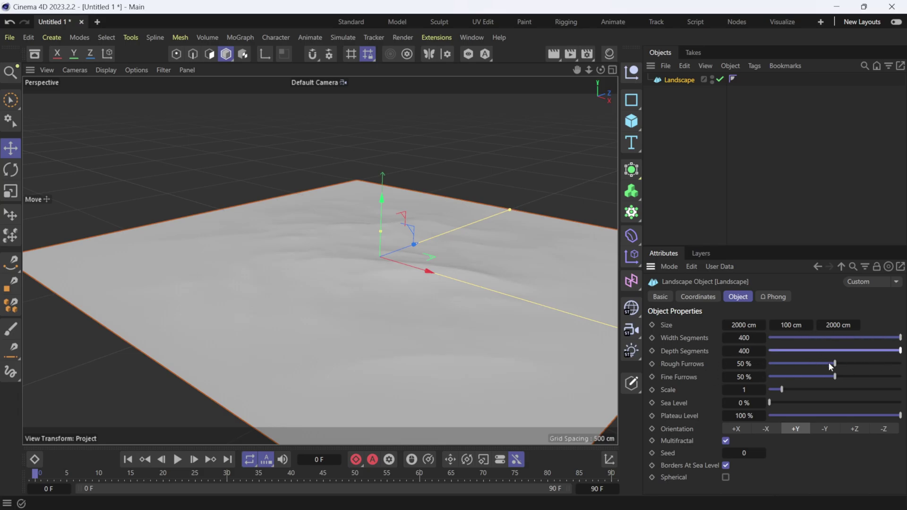
pyautogui.moveTo(834, 364); pyautogui.dragTo(900, 364)
pyautogui.moveTo(836, 376); pyautogui.dragTo(901, 376)
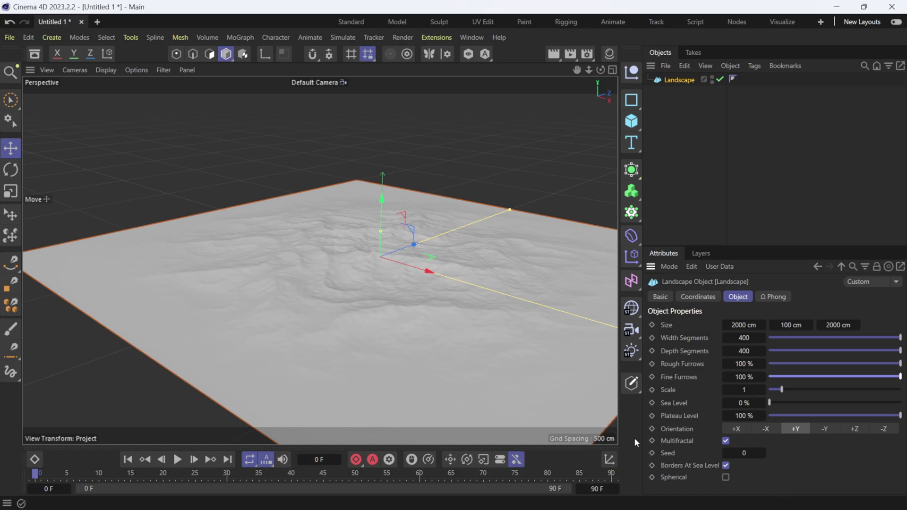
pyautogui.click(726, 465)
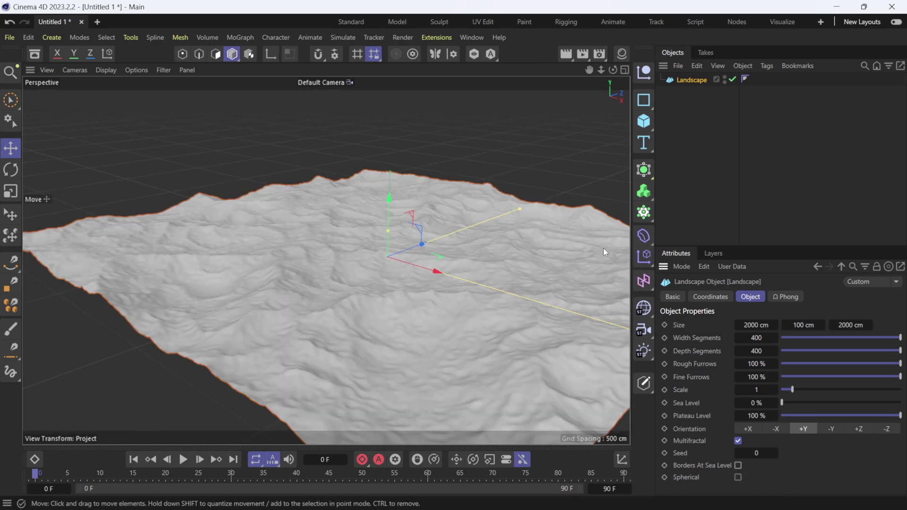
# Step: Set the terrain Scale to 5.47 and the landscape height to 150 cm
pyautogui.scroll(4, 565, 229)
pyautogui.scroll(-2, 518, 248)
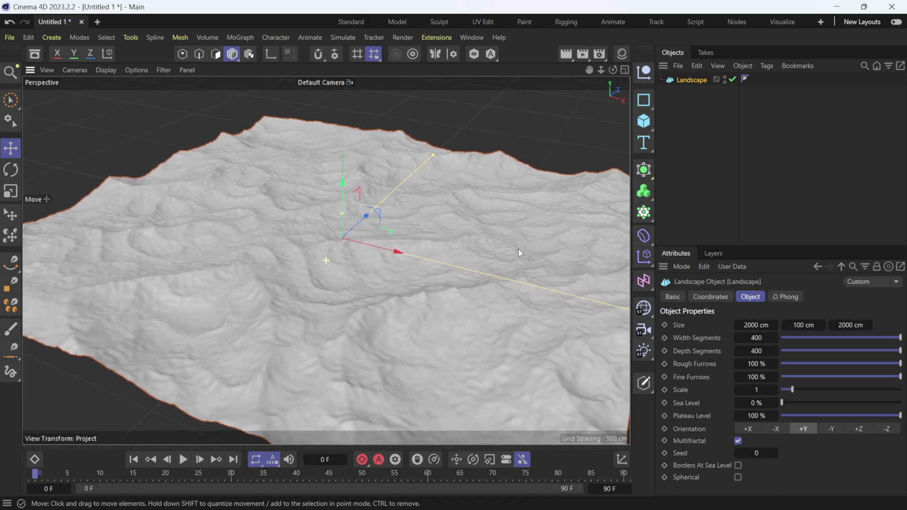
pyautogui.moveTo(788, 388); pyautogui.dragTo(847, 393)
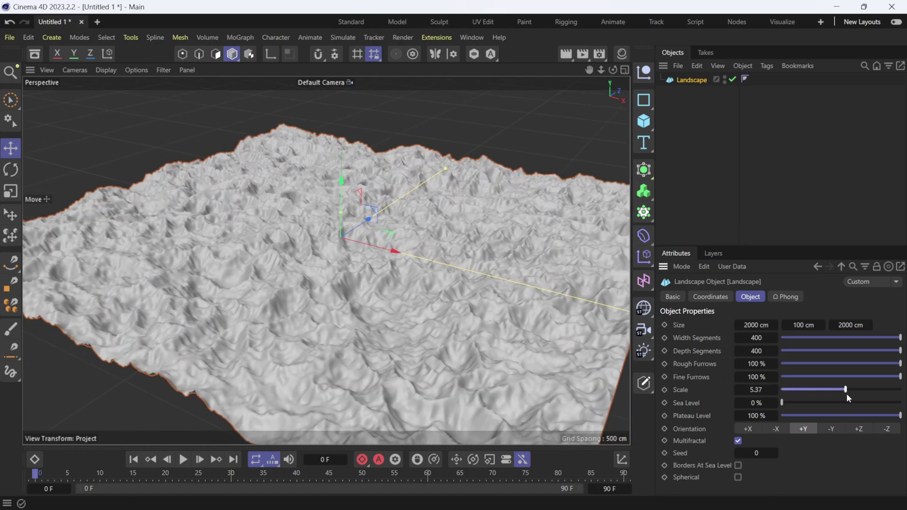
pyautogui.click(809, 331)
pyautogui.write('150')
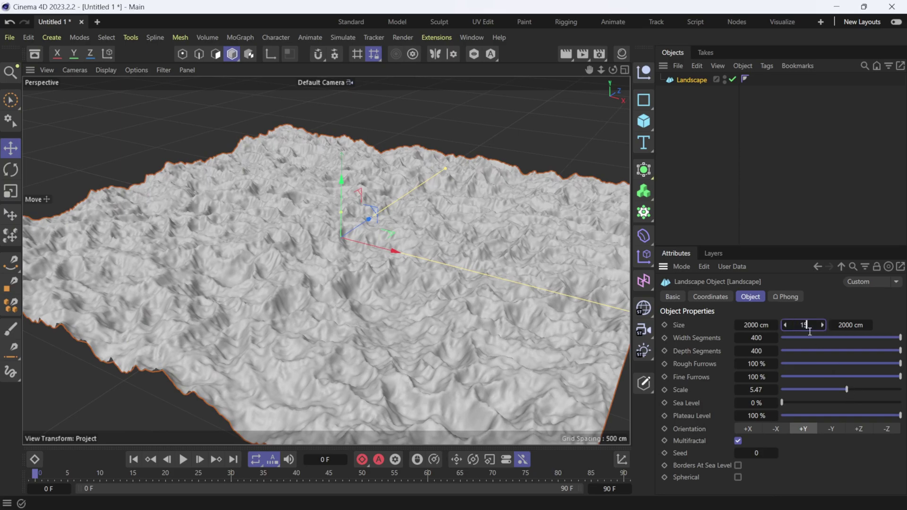
pyautogui.press('Return')
pyautogui.keyDown('alt'); pyautogui.moveTo(363, 279); pyautogui.dragTo(362, 185); pyautogui.keyUp('alt')
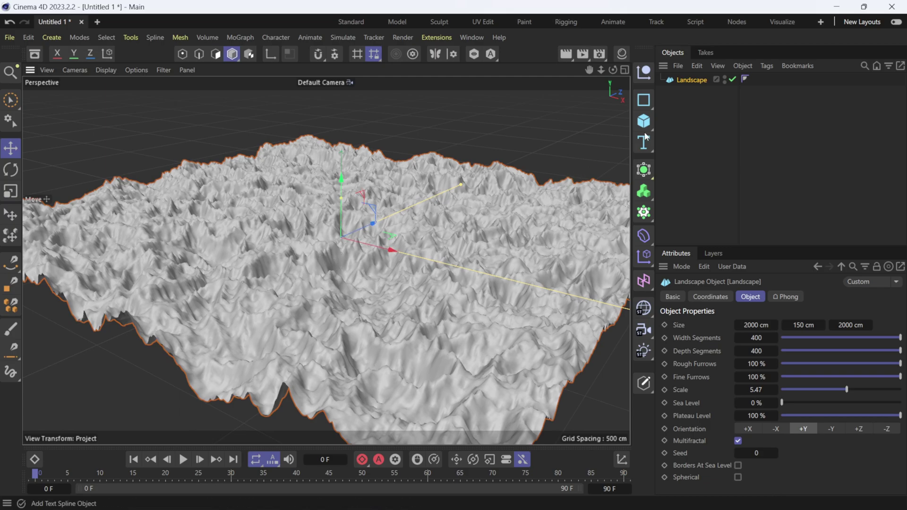
pyautogui.click(643, 122)
# Step: Add a Plane above the landscape and set its width and height to 2500 cm
pyautogui.click(700, 169)
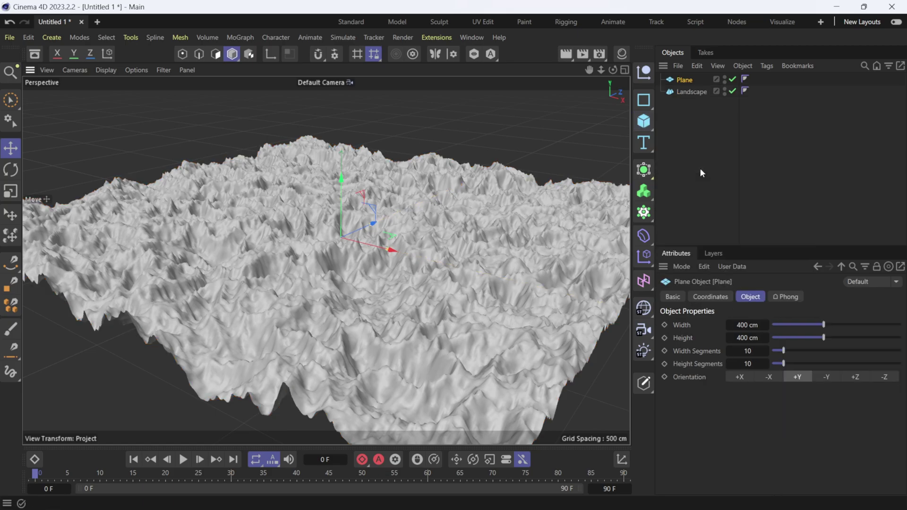
pyautogui.moveTo(345, 197); pyautogui.dragTo(344, 78)
pyautogui.click(746, 325)
pyautogui.press('BackSpace')
pyautogui.write('2000')
pyautogui.press('Tab')
pyautogui.write('2000')
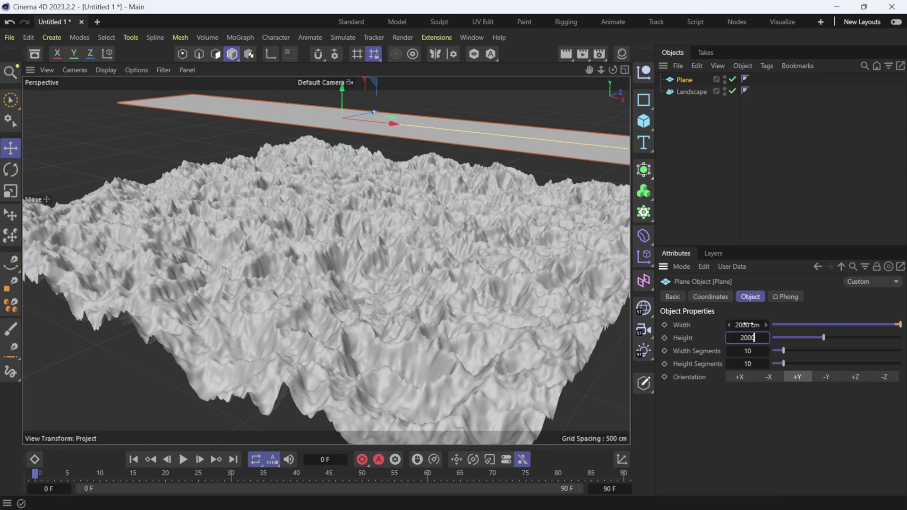
pyautogui.press('Return')
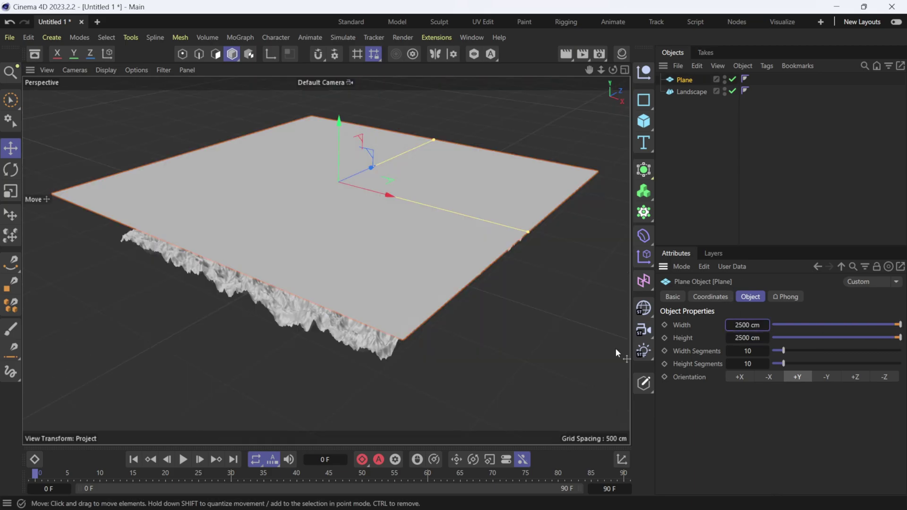
# Step: Give the plane 200 by 200 segments
pyautogui.moveTo(783, 351); pyautogui.dragTo(901, 351)
pyautogui.moveTo(822, 364); pyautogui.dragTo(901, 364)
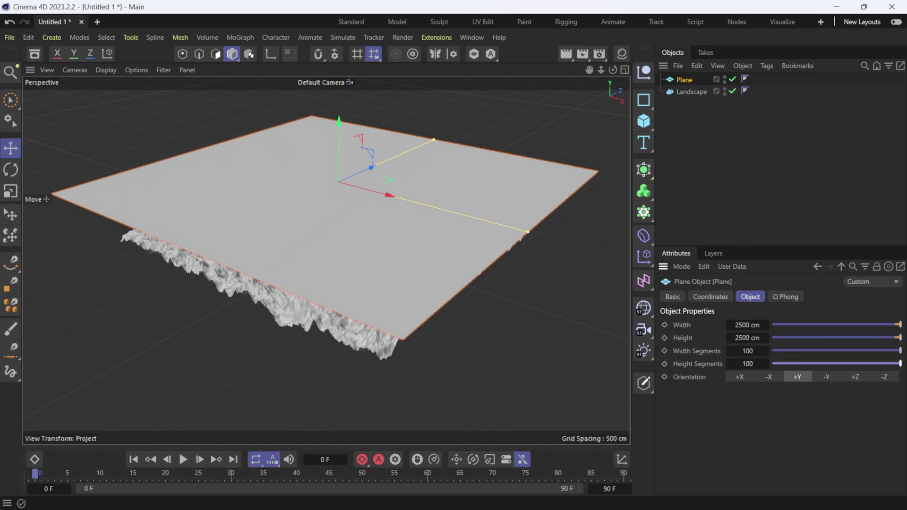
pyautogui.doubleClick(747, 351)
pyautogui.write('200')
pyautogui.press('Tab')
pyautogui.write('2')
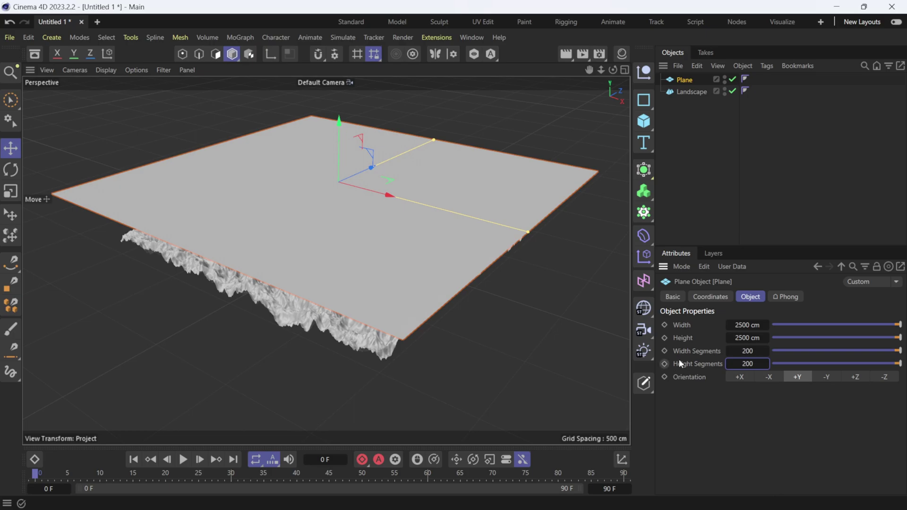
# Step: Preview the mesh in wireframe, return to Gouraud shading, and lower the plane nearer the landscape
pyautogui.click(107, 70)
pyautogui.click(125, 114)
pyautogui.scroll(6, 308, 222)
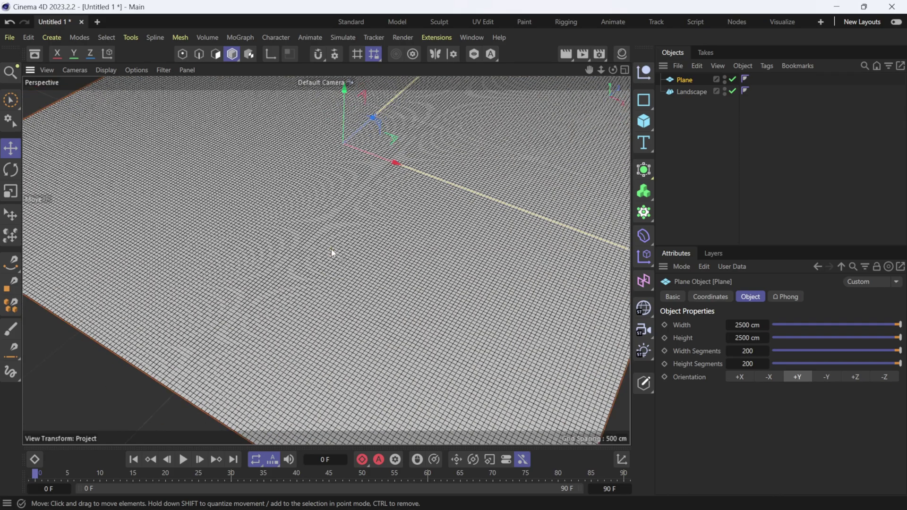
pyautogui.scroll(-6, 332, 253)
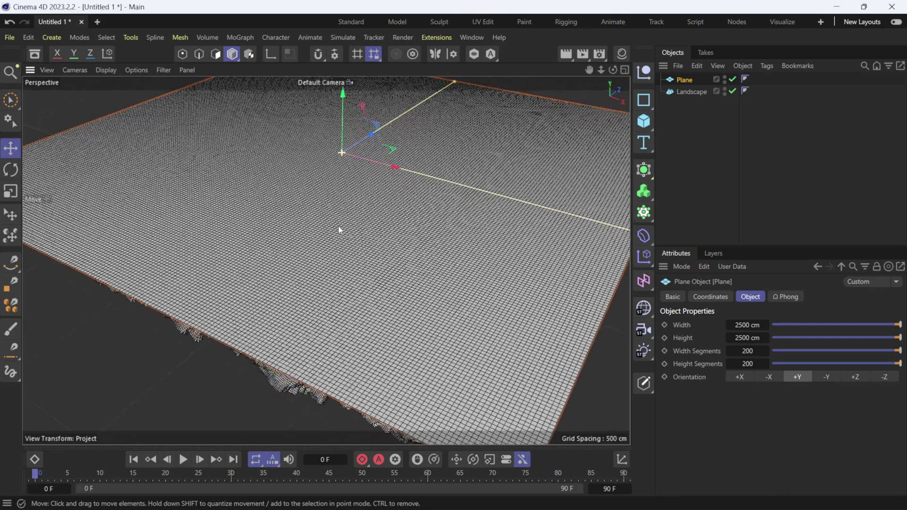
pyautogui.scroll(1, 333, 223)
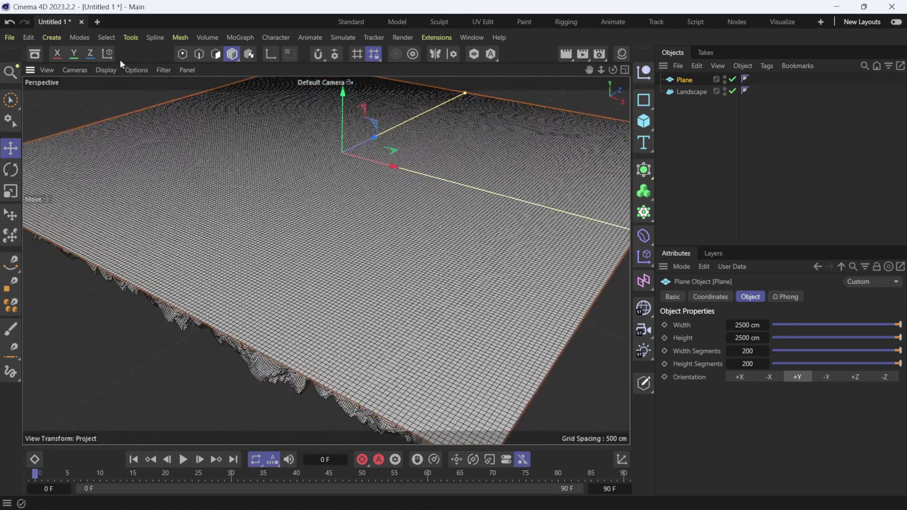
pyautogui.click(106, 70)
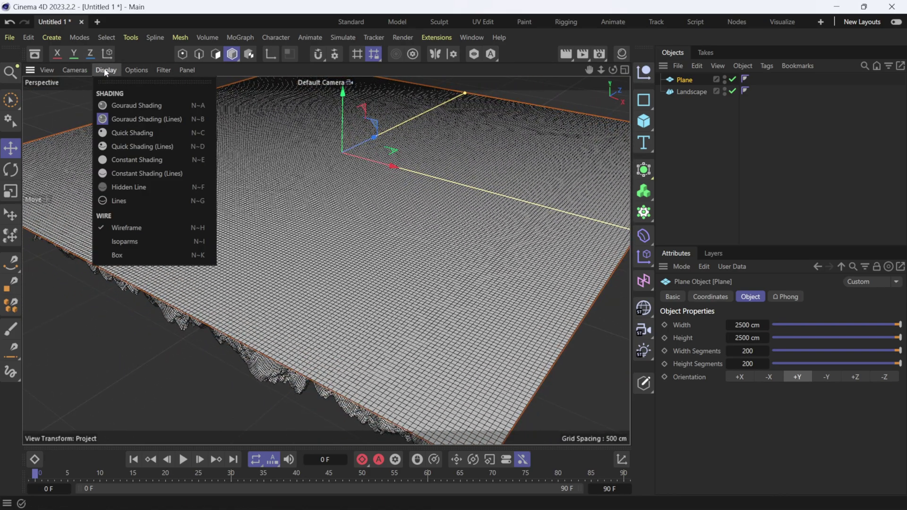
pyautogui.click(122, 108)
pyautogui.moveTo(438, 238); pyautogui.dragTo(445, 248)
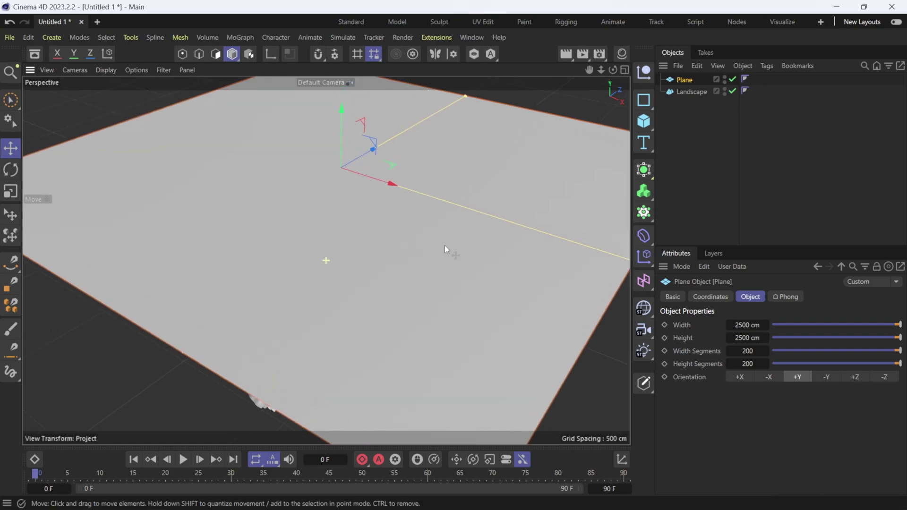
# Step: Add a Cloth simulation tag to the Plane
pyautogui.click(762, 66)
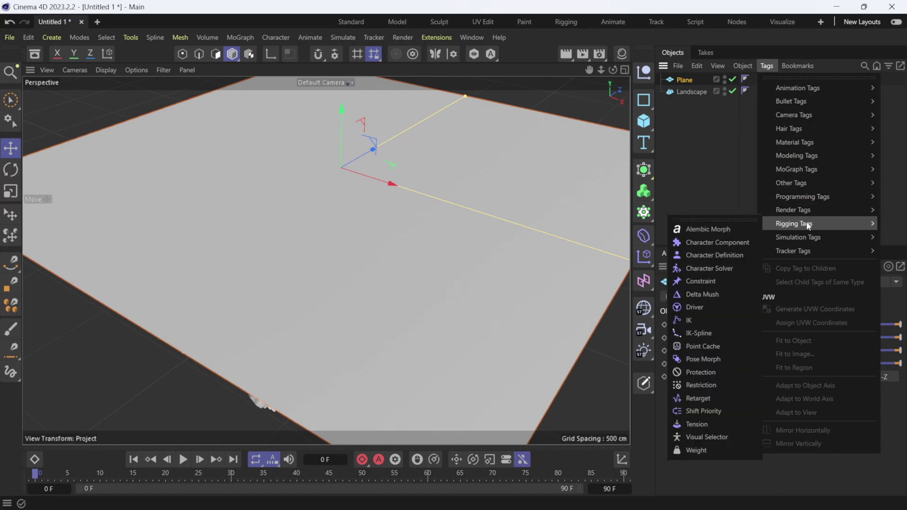
pyautogui.moveTo(811, 239)
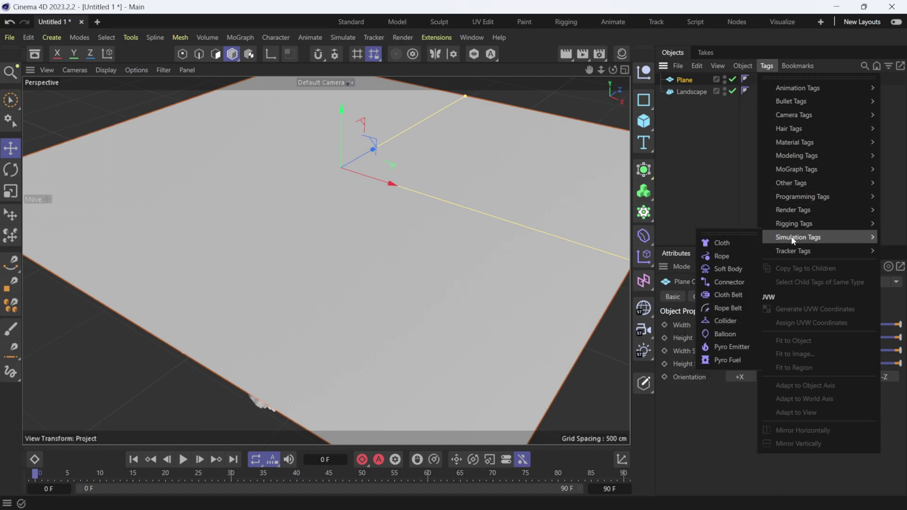
pyautogui.click(721, 243)
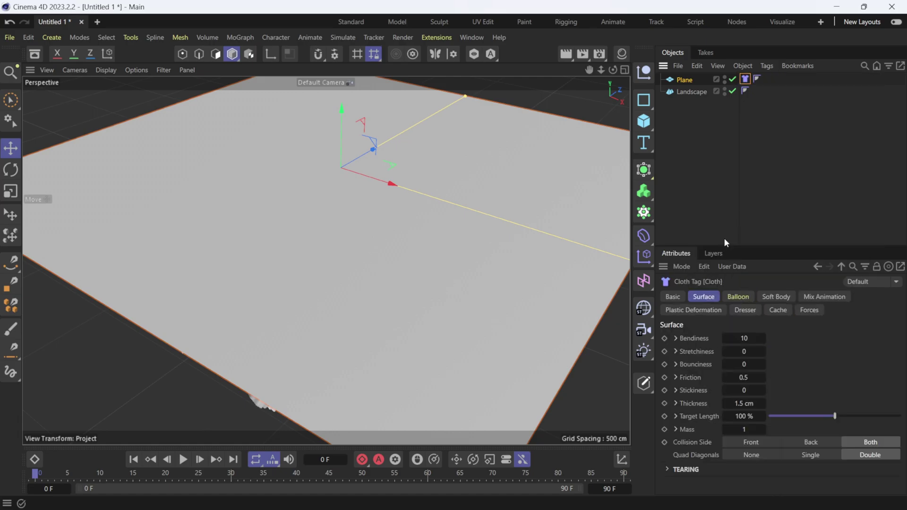
# Step: Add a Collider simulation tag to the Landscape
pyautogui.click(685, 94)
pyautogui.click(766, 67)
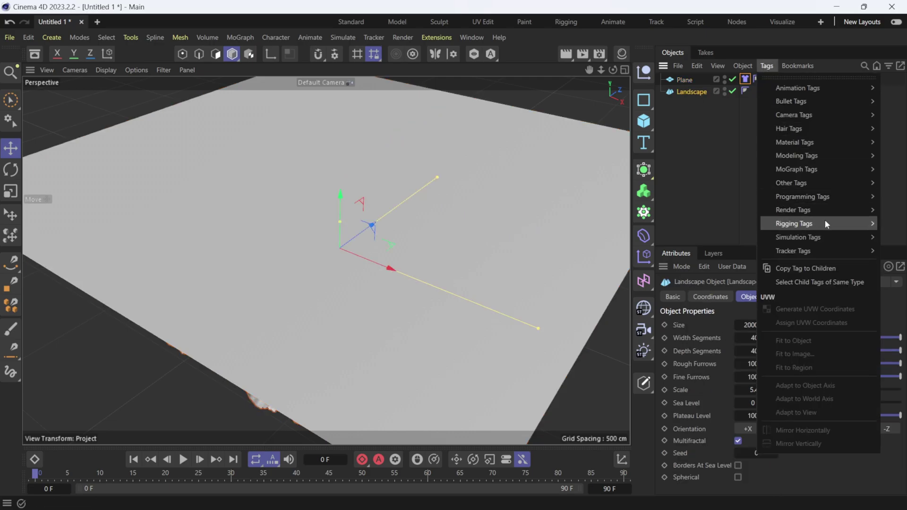
pyautogui.moveTo(826, 237)
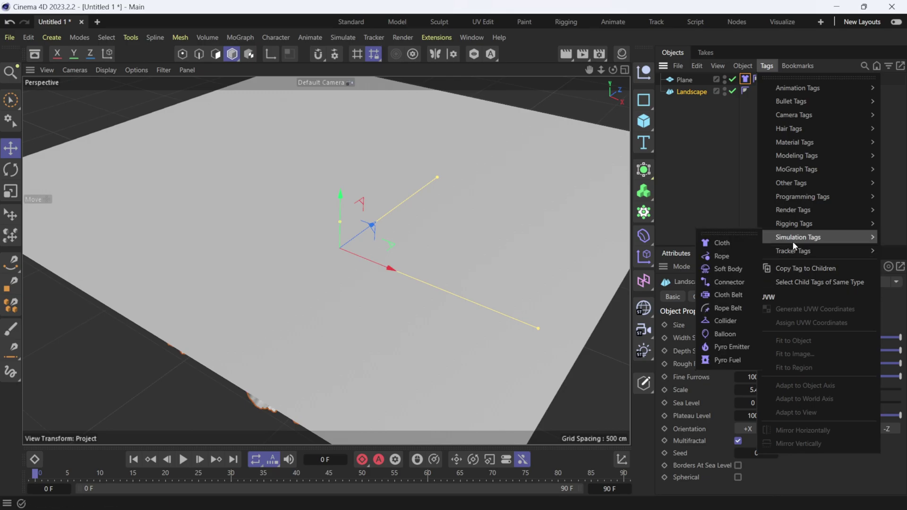
pyautogui.click(724, 322)
# Step: Show the Cache settings of the Plane's Cloth tag
pyautogui.click(684, 80)
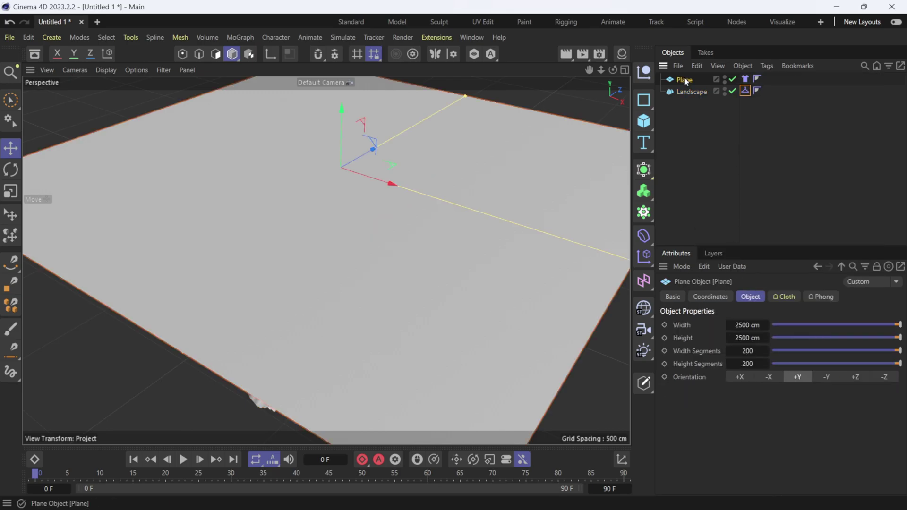
pyautogui.click(745, 79)
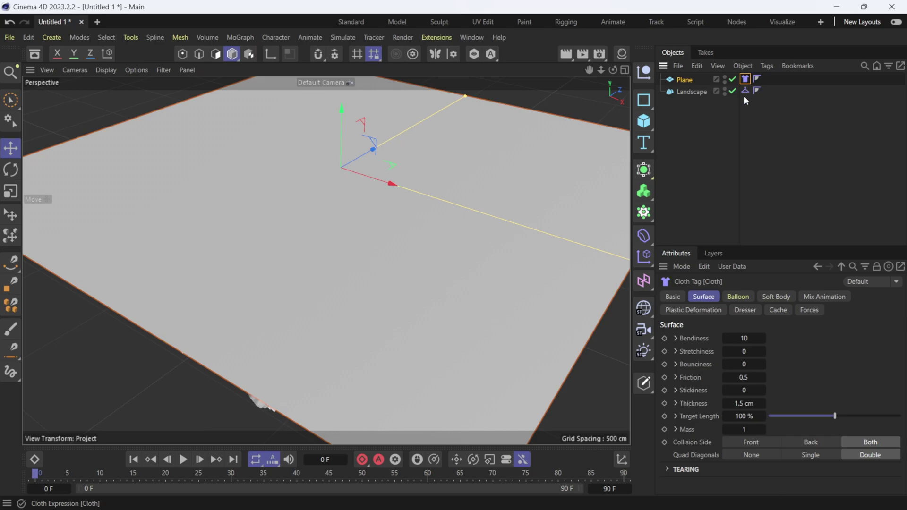
pyautogui.click(789, 311)
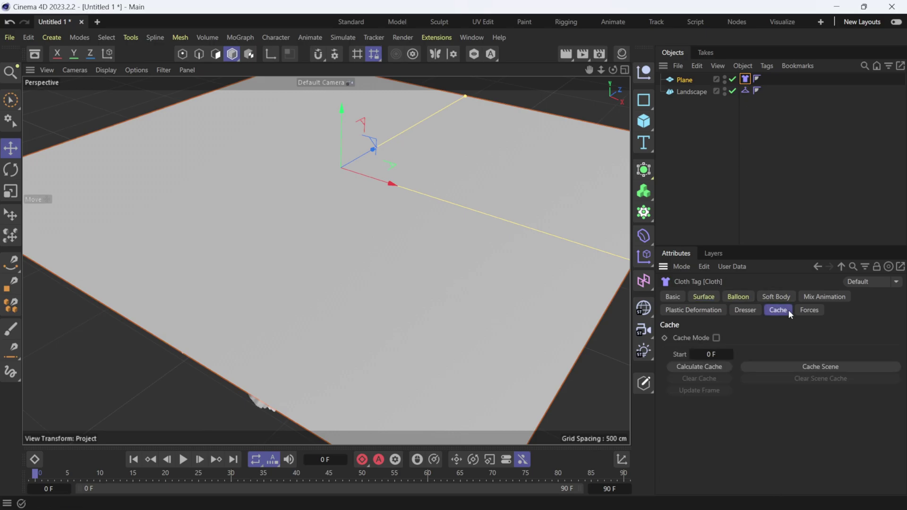
# Step: Set the Render Settings frame rate to 60
pyautogui.click(717, 187)
pyautogui.click(600, 53)
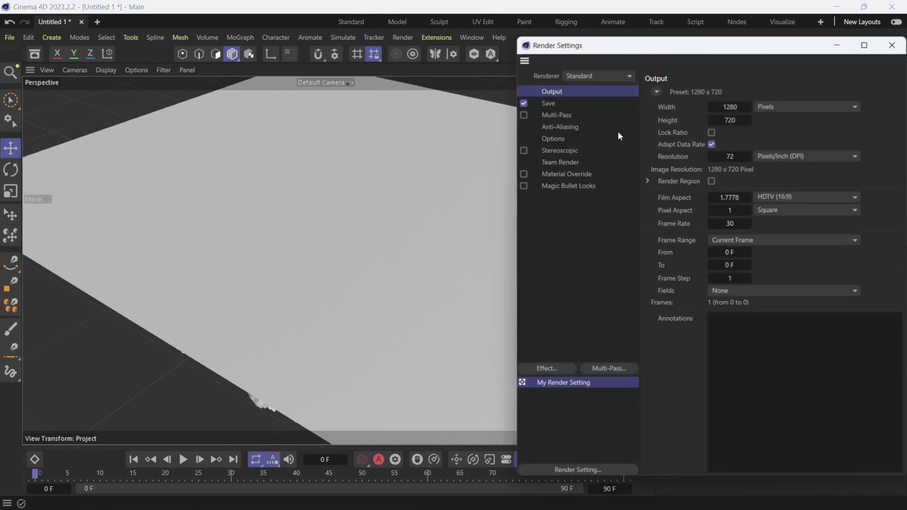
pyautogui.moveTo(653, 45); pyautogui.dragTo(427, 39)
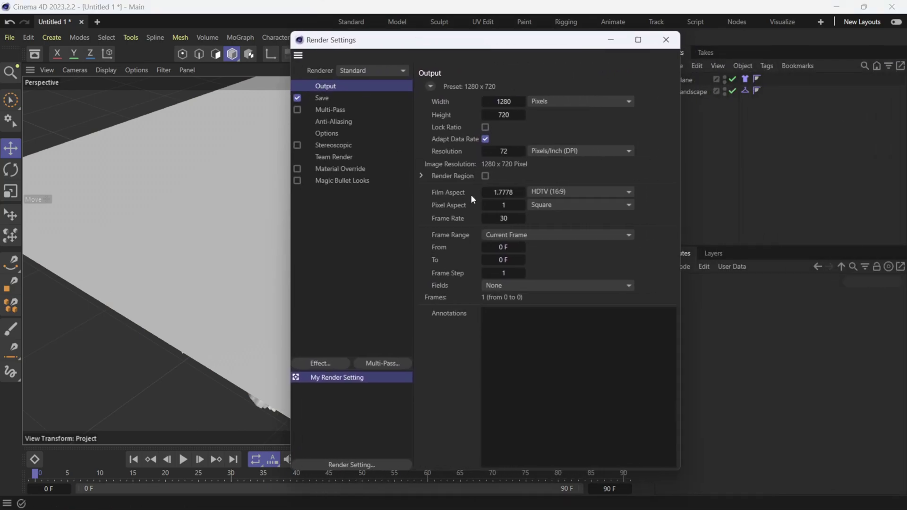
pyautogui.click(502, 218)
pyautogui.write('60')
pyautogui.press('Return')
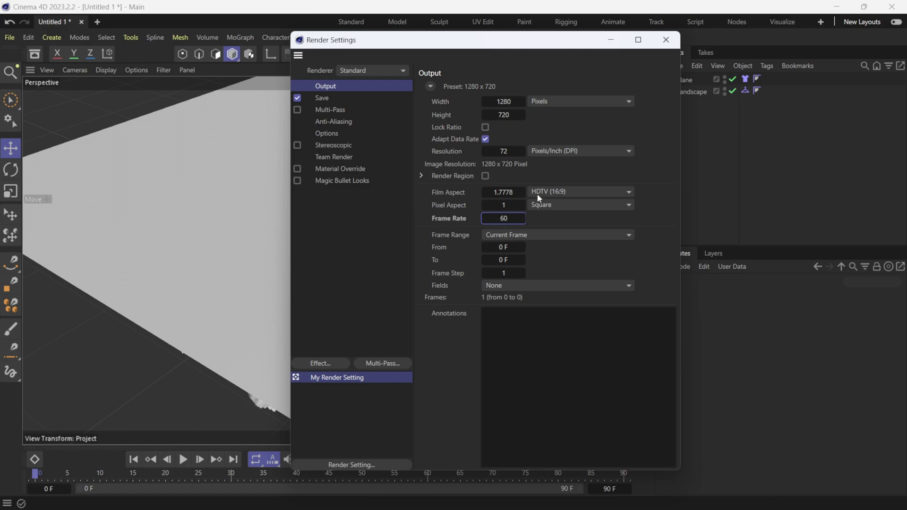
pyautogui.click(666, 39)
# Step: Set the project FPS to 60 and extend the timeline to 300 frames
pyautogui.hotkey('ctrl', 'd')
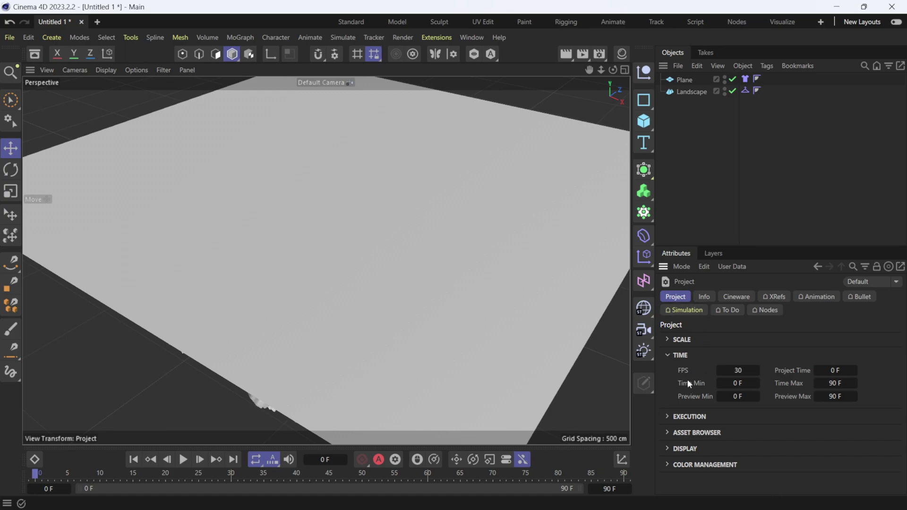
pyautogui.click(750, 370)
pyautogui.press('Return')
pyautogui.moveTo(612, 489); pyautogui.dragTo(614, 488)
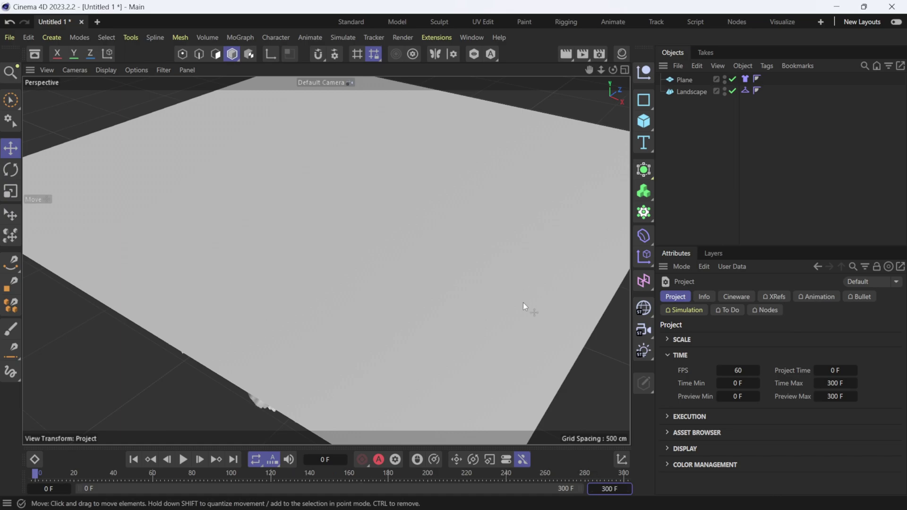
pyautogui.click(746, 80)
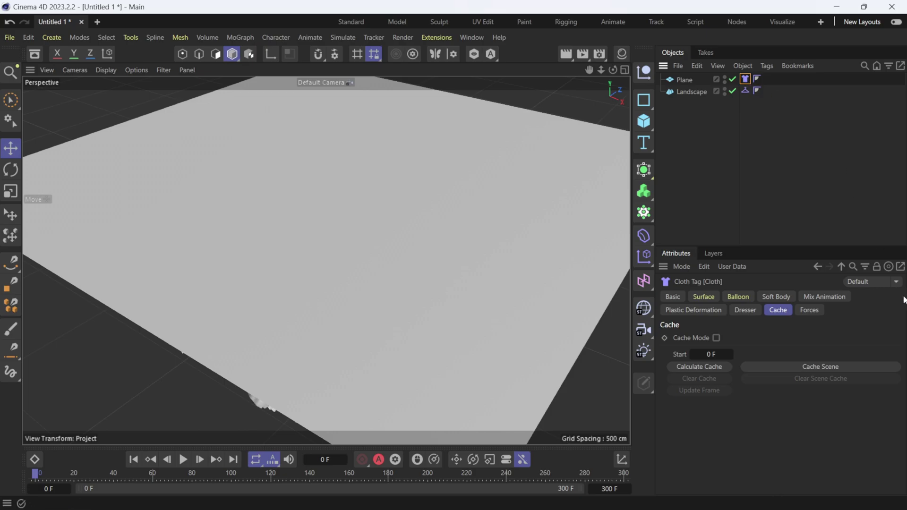
# Step: Make the Plane editable, cache the Cloth simulation, and play it back over the terrain
pyautogui.click(683, 79)
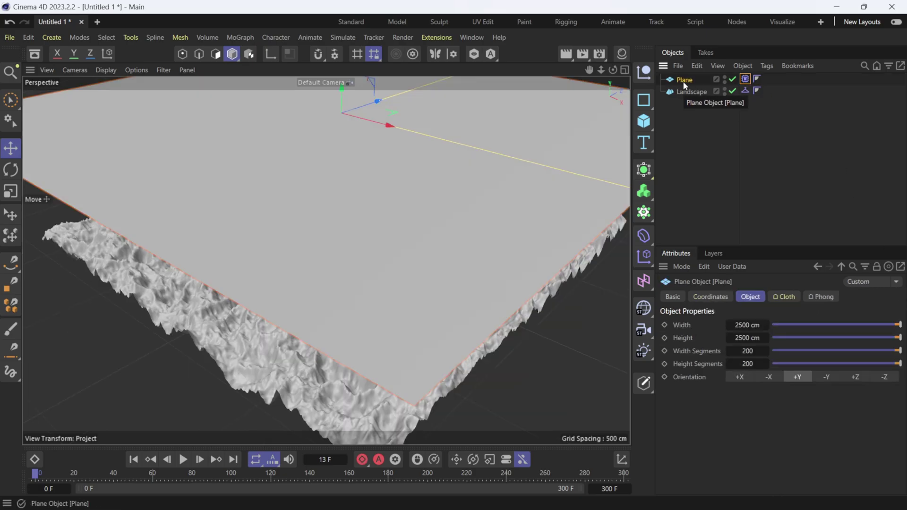
pyautogui.press('c')
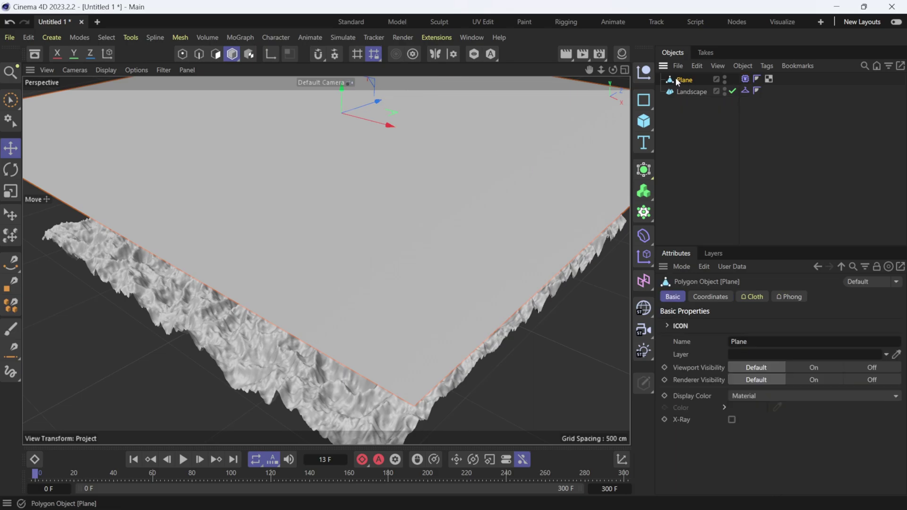
pyautogui.click(745, 79)
pyautogui.click(755, 369)
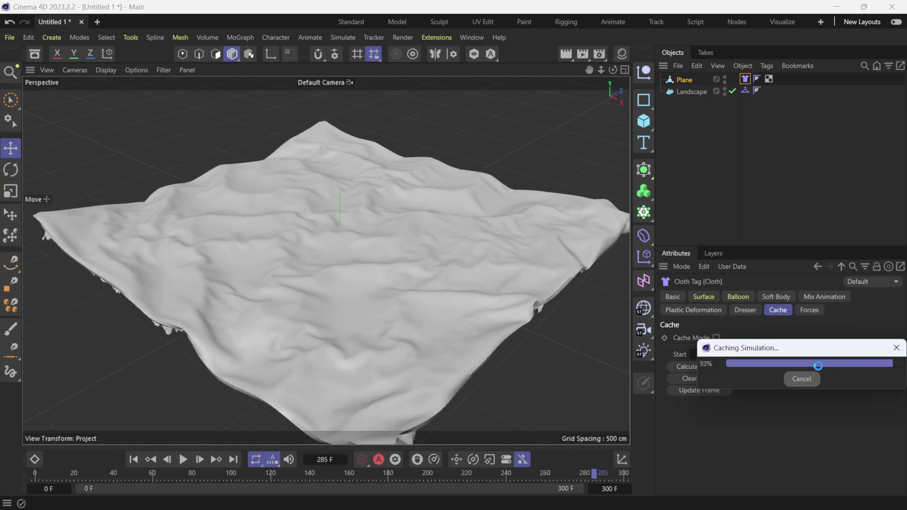
pyautogui.click(183, 460)
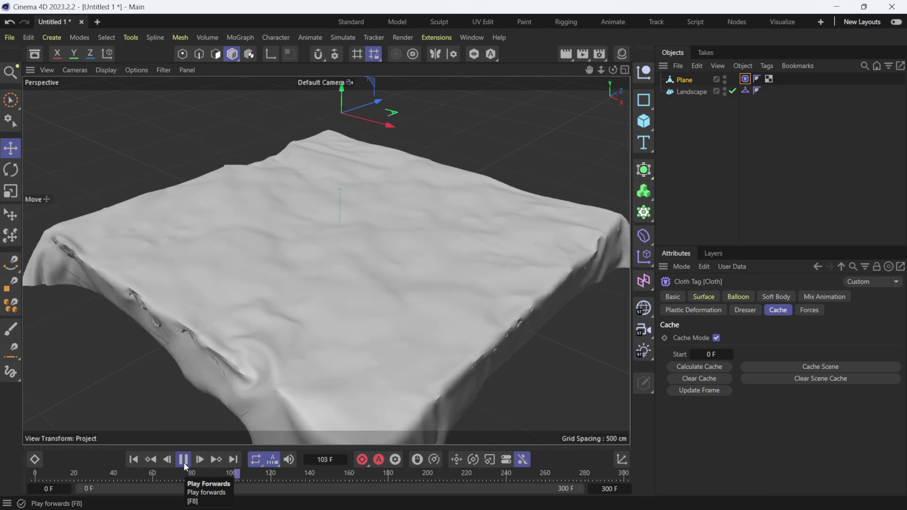
# Step: Stop playback, rewind to frame 0, and rename the Plane object to 'Cloth'
pyautogui.click(183, 461)
pyautogui.click(132, 462)
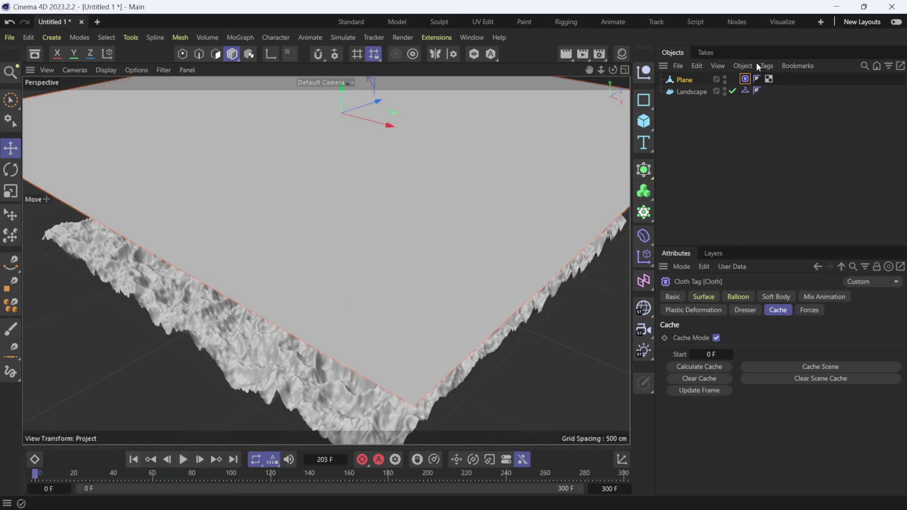
pyautogui.click(688, 83)
pyautogui.doubleClick(688, 81)
pyautogui.write('Cloth')
pyautogui.press('Return')
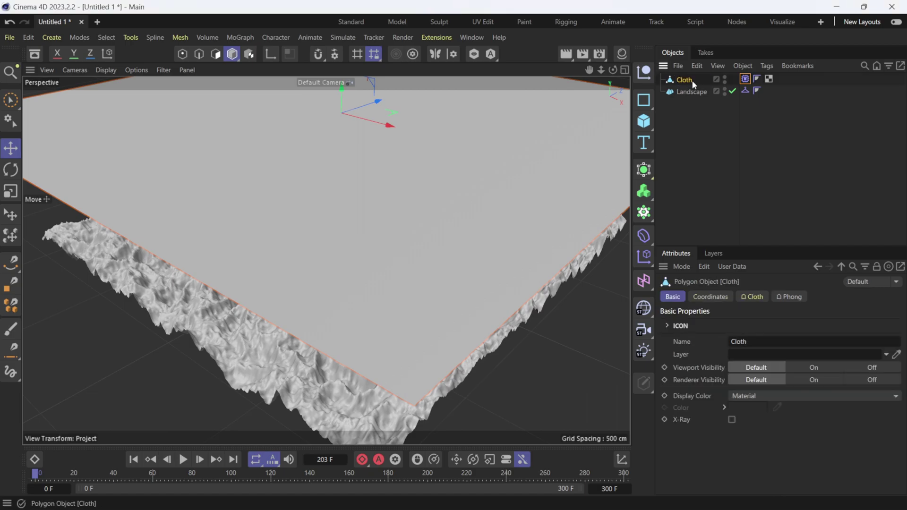
pyautogui.click(475, 83)
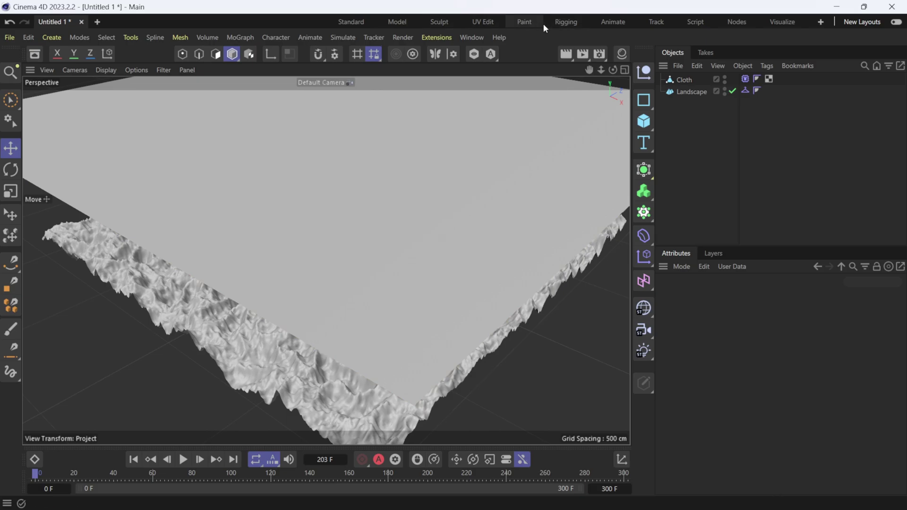
# Step: Switch to the Animate layout and drag the Cloth object into the Dope Sheet as a track
pyautogui.click(613, 23)
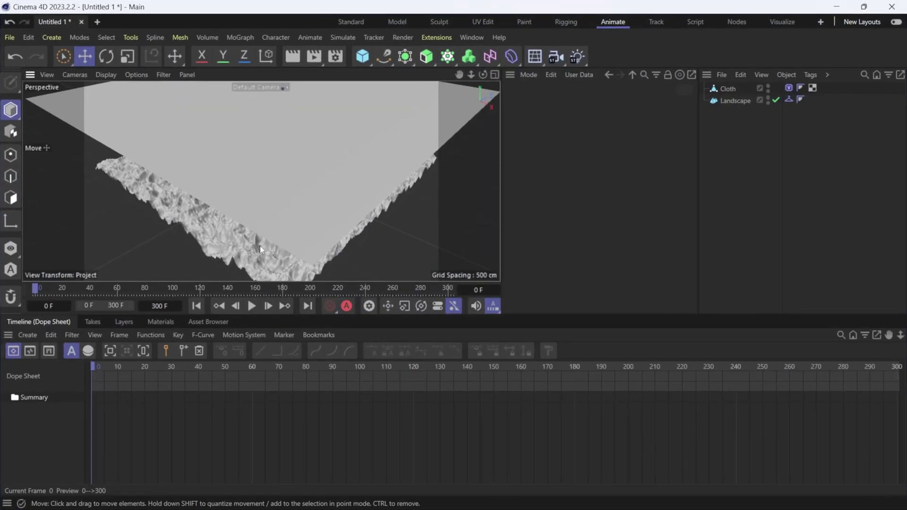
pyautogui.click(729, 90)
pyautogui.moveTo(27, 425); pyautogui.dragTo(27, 424)
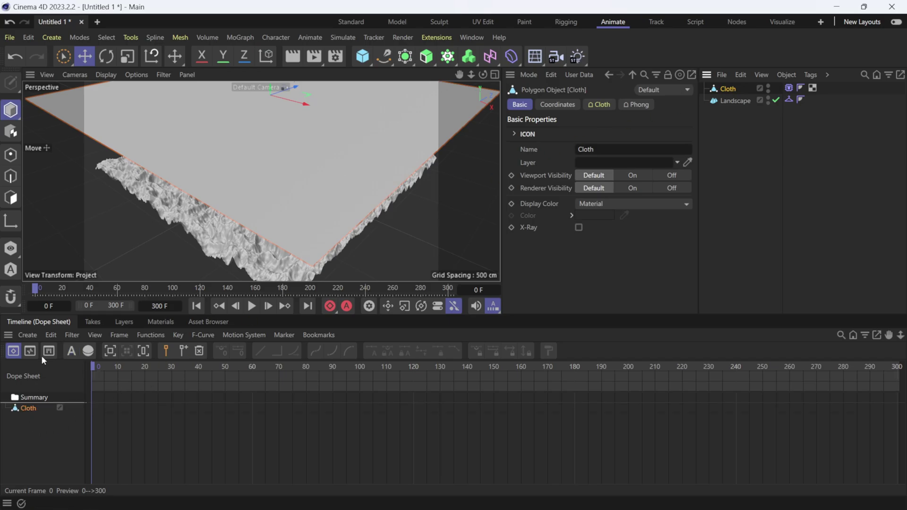
pyautogui.click(28, 409)
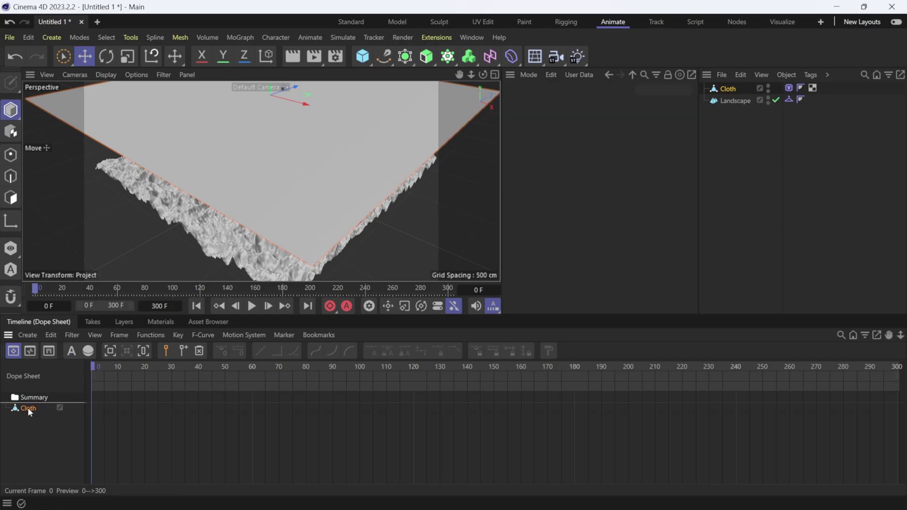
# Step: Run Bake Objects on Cloth with Position and Rotation unchecked and PLA kept
pyautogui.click(155, 336)
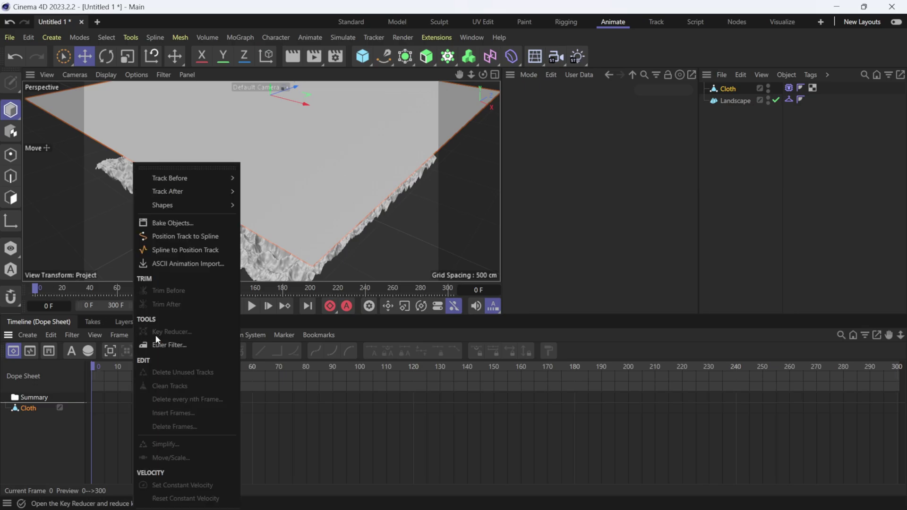
pyautogui.click(181, 223)
pyautogui.moveTo(202, 129); pyautogui.dragTo(240, 102)
pyautogui.click(152, 205)
pyautogui.click(152, 230)
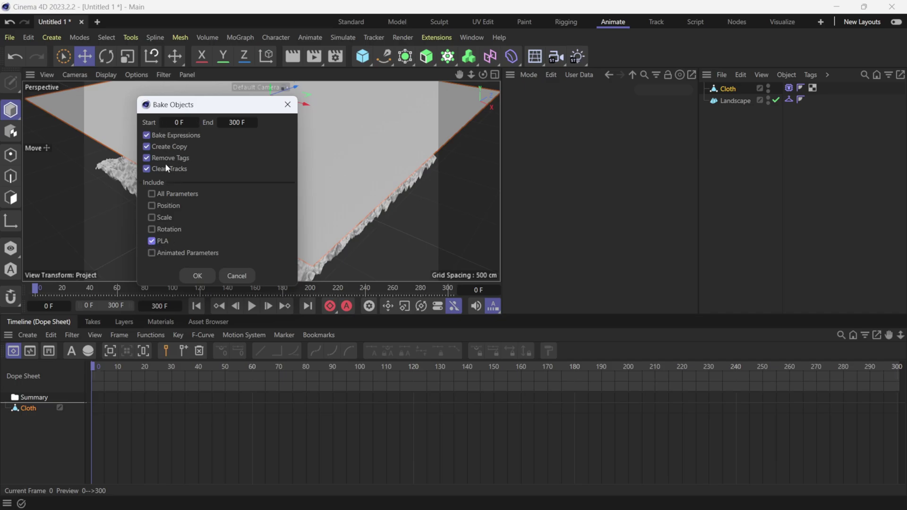
pyautogui.click(200, 277)
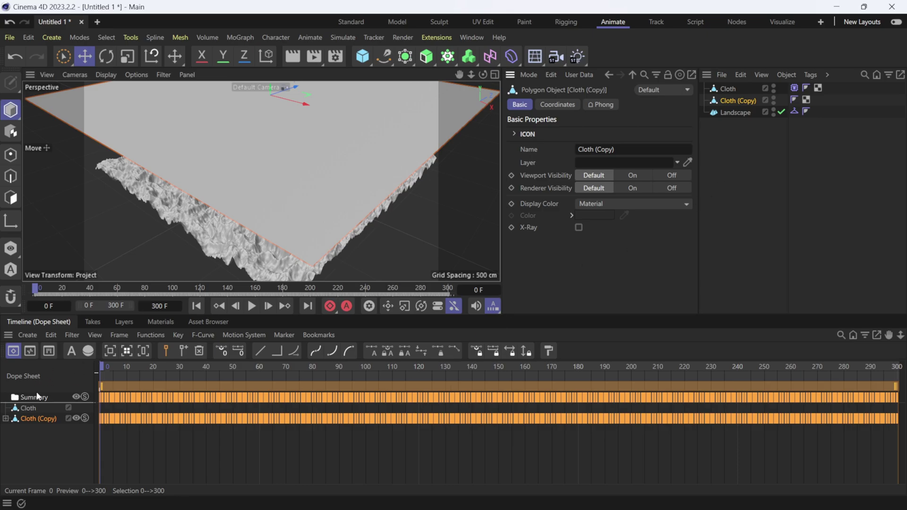
# Step: Delete the unbaked Cloth, rename 'Cloth (Copy)' to 'Cloth', and switch to the Standard layout
pyautogui.click(731, 88)
pyautogui.press('Delete')
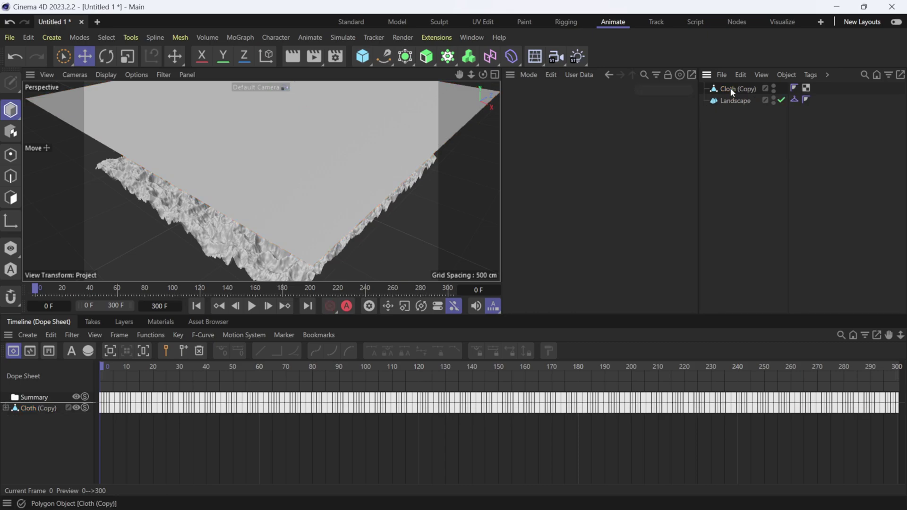
pyautogui.doubleClick(732, 88)
pyautogui.press('End')
pyautogui.hotkey('shift', 'Left')
pyautogui.hotkey('shift', 'Left')
pyautogui.hotkey('shift', 'Left')
pyautogui.hotkey('shift', 'Left')
pyautogui.hotkey('shift', 'Left')
pyautogui.hotkey('shift', 'Left')
pyautogui.hotkey('shift', 'Left')
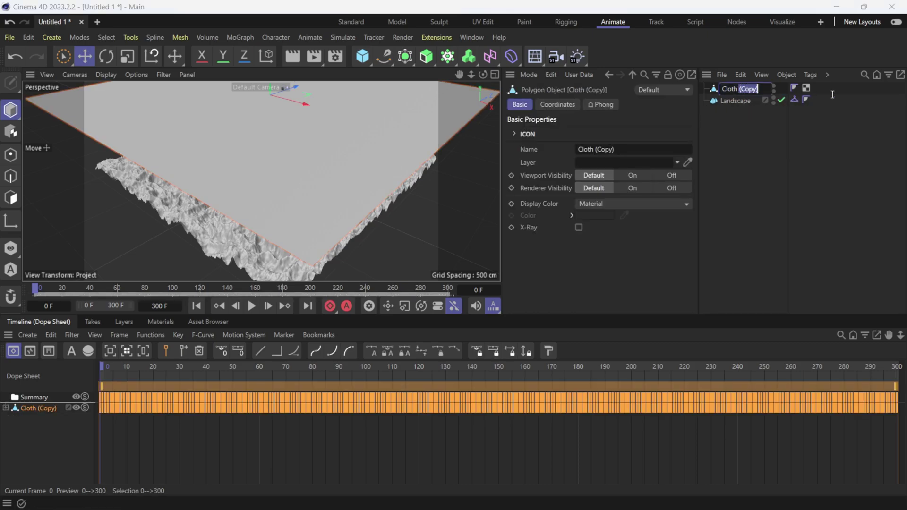
pyautogui.press('BackSpace')
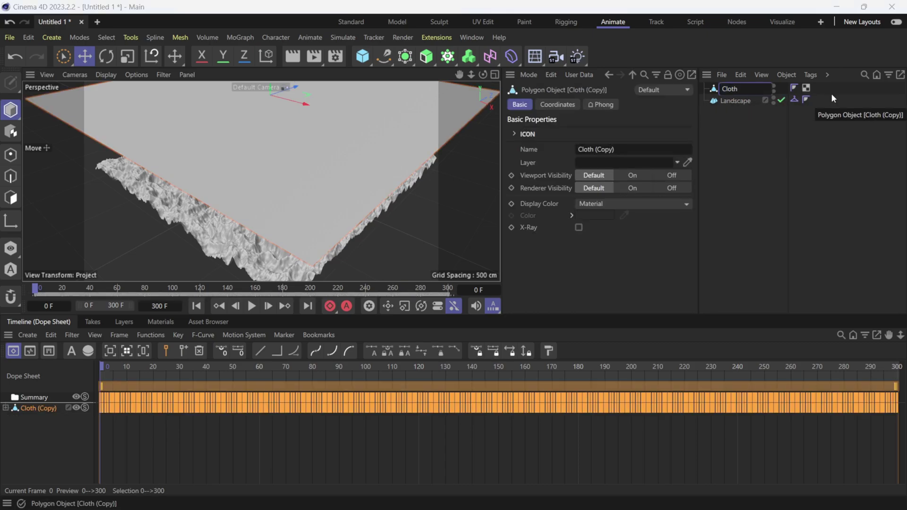
pyautogui.press('Return')
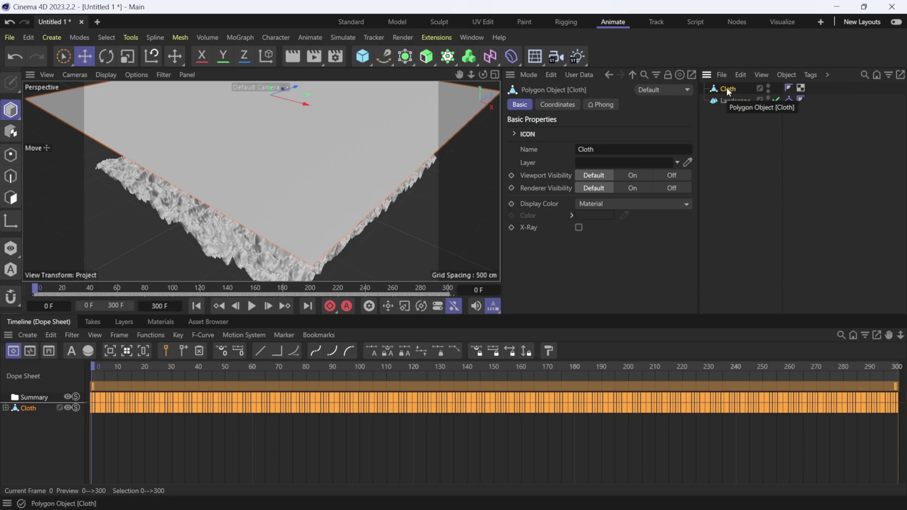
pyautogui.click(353, 22)
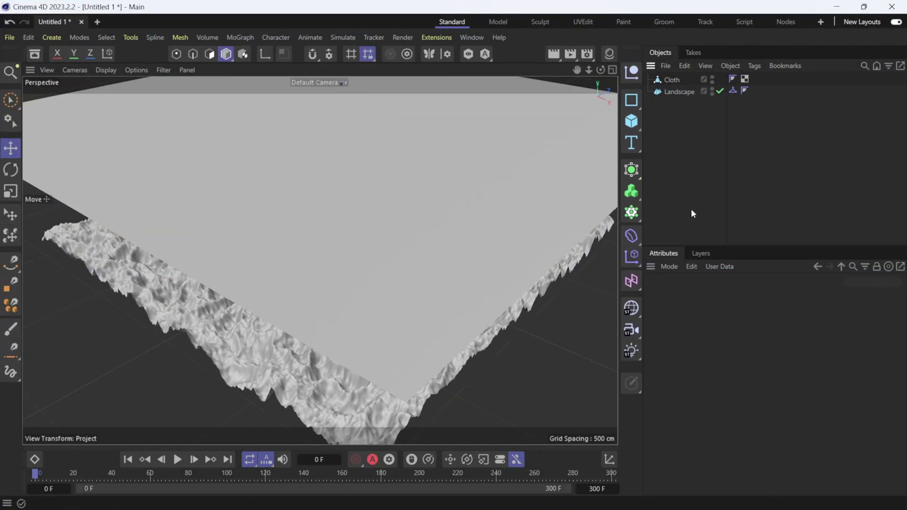
# Step: Check Save Polygon Cache and Save Animation Cache in the Project Settings Cineware options
pyautogui.click(691, 214)
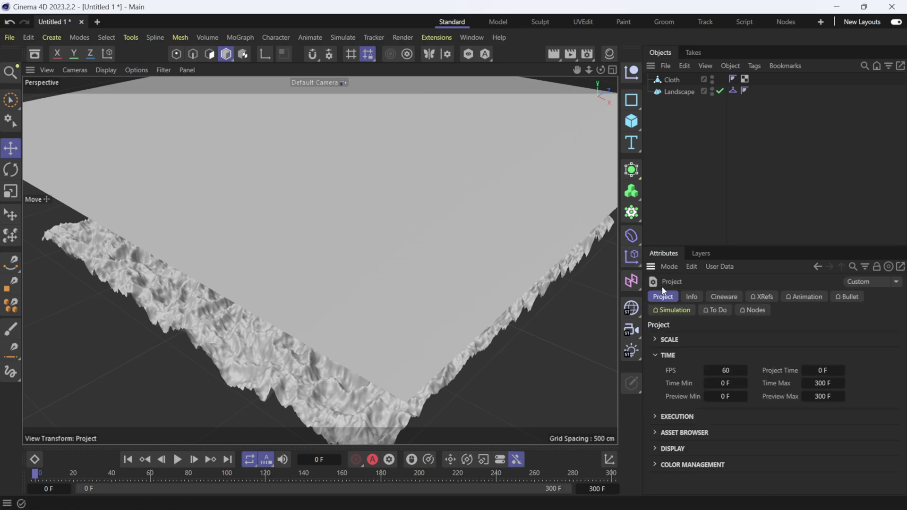
pyautogui.click(725, 297)
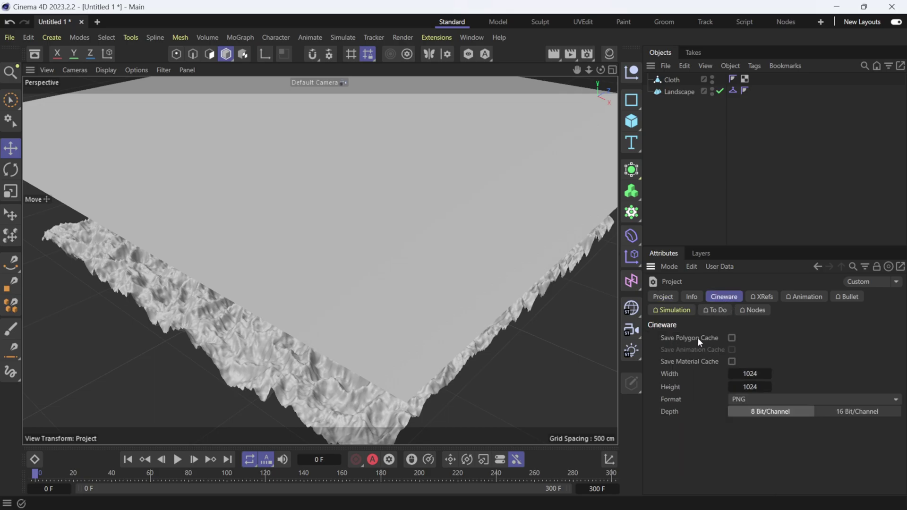
pyautogui.click(732, 338)
pyautogui.click(732, 350)
# Step: Save the project as ClothSim.c4d in the Desktop\ClothSimTest folder
pyautogui.click(10, 38)
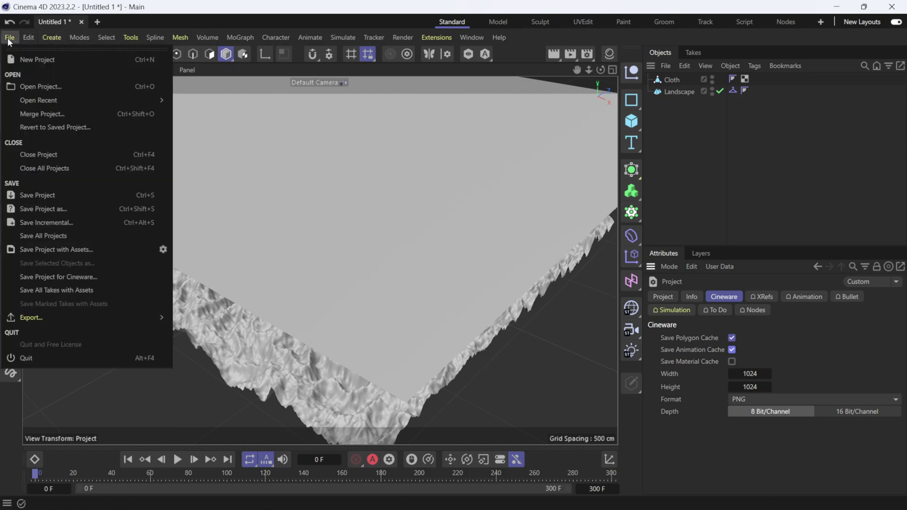
pyautogui.click(52, 209)
pyautogui.write('ClothSim')
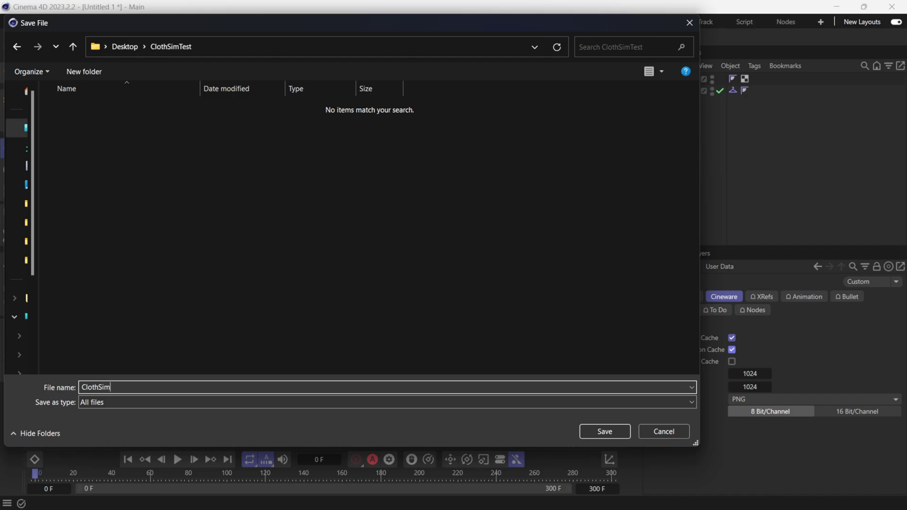
pyautogui.click(616, 433)
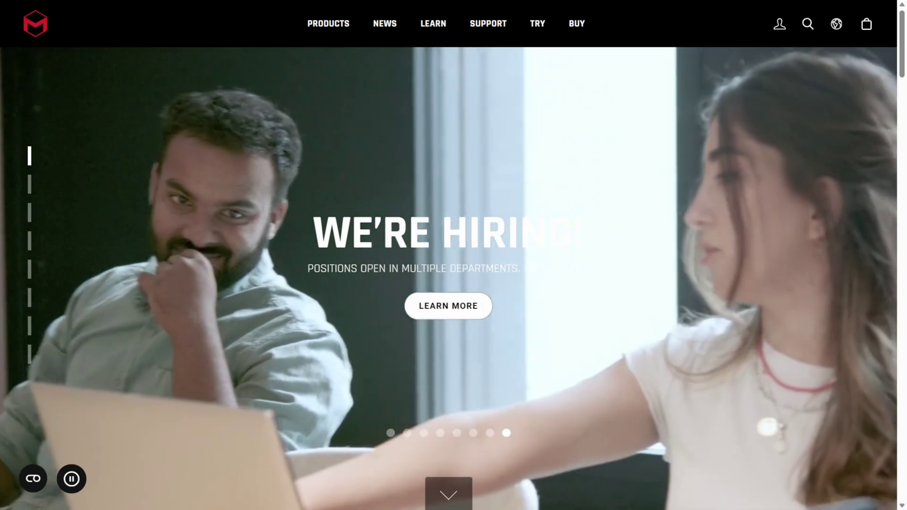
# Step: Go from the Cineware product page to the Unreal integration page and scroll to the Cineware for Unreal details
pyautogui.moveTo(333, 30)
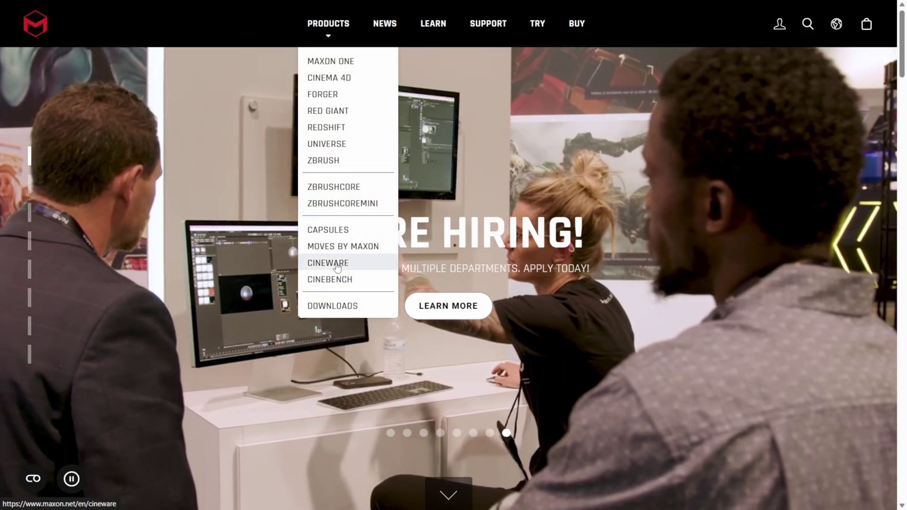
pyautogui.click(337, 265)
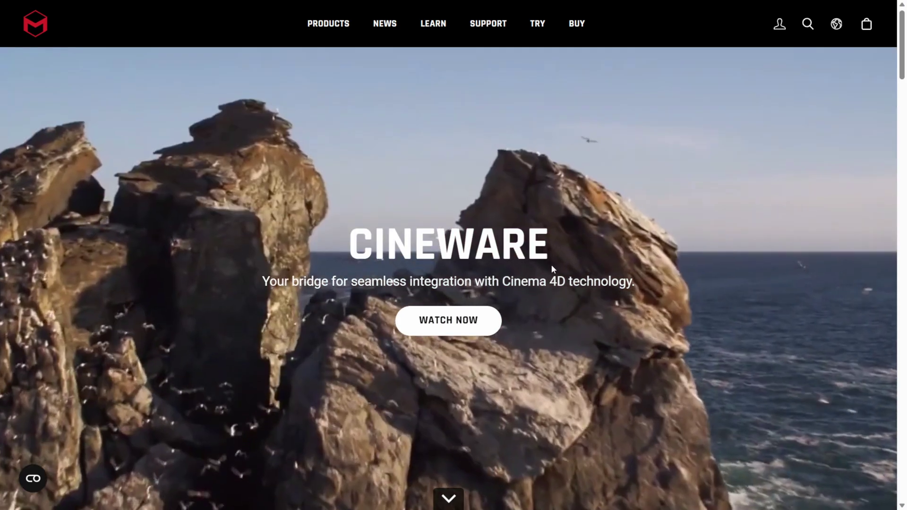
pyautogui.scroll(-20, 551, 264)
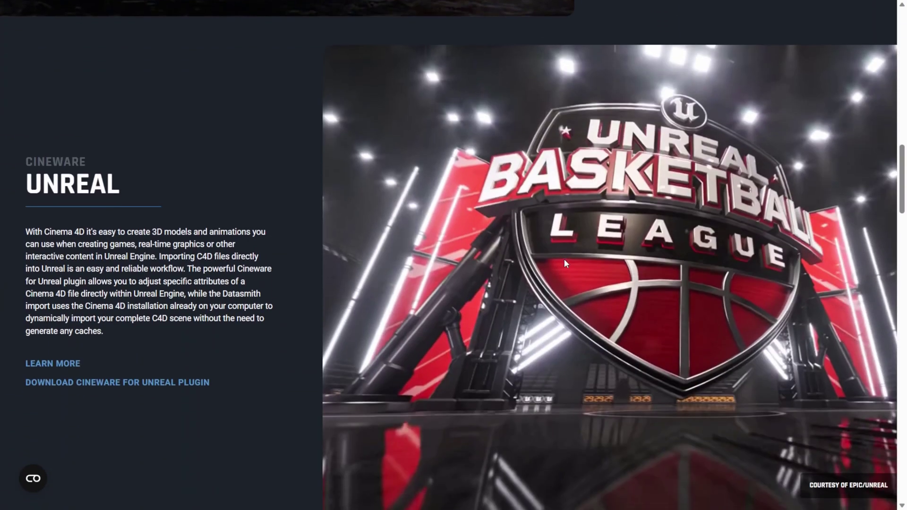
pyautogui.scroll(-2, 564, 259)
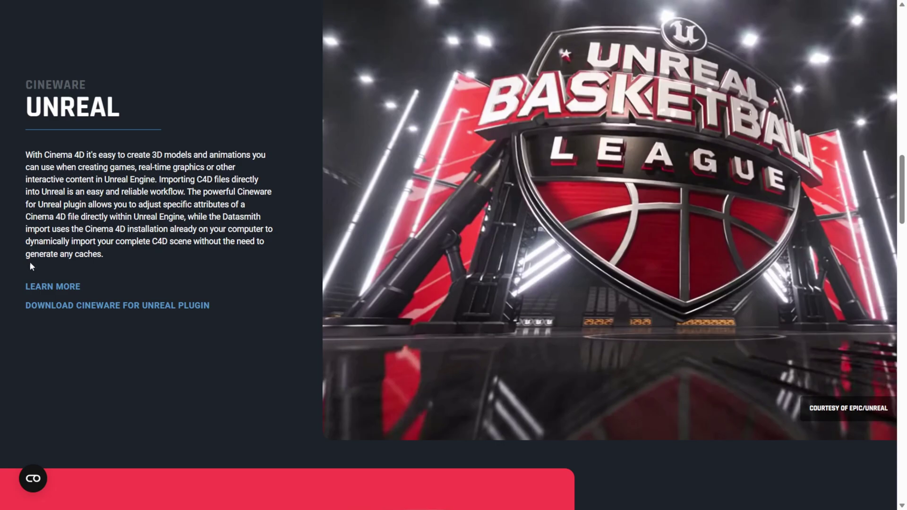
pyautogui.click(66, 286)
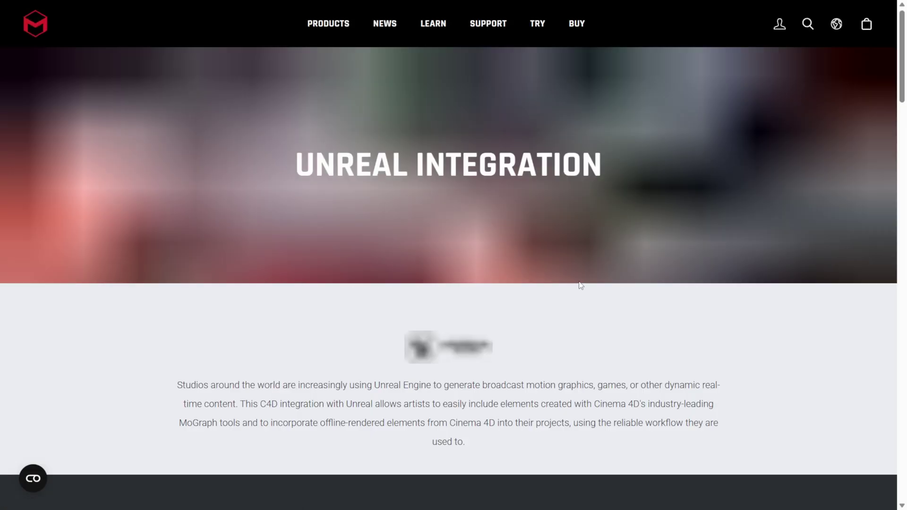
pyautogui.scroll(-12, 581, 285)
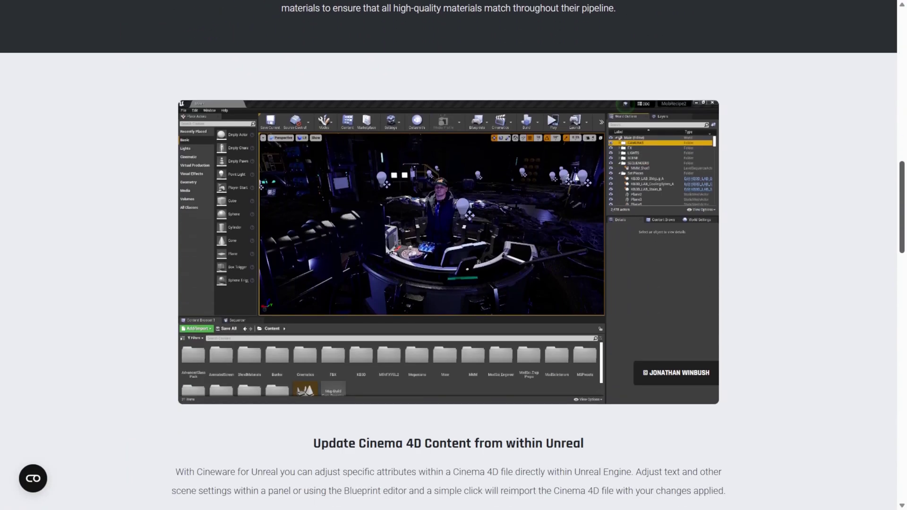
pyautogui.scroll(-8, 905, 270)
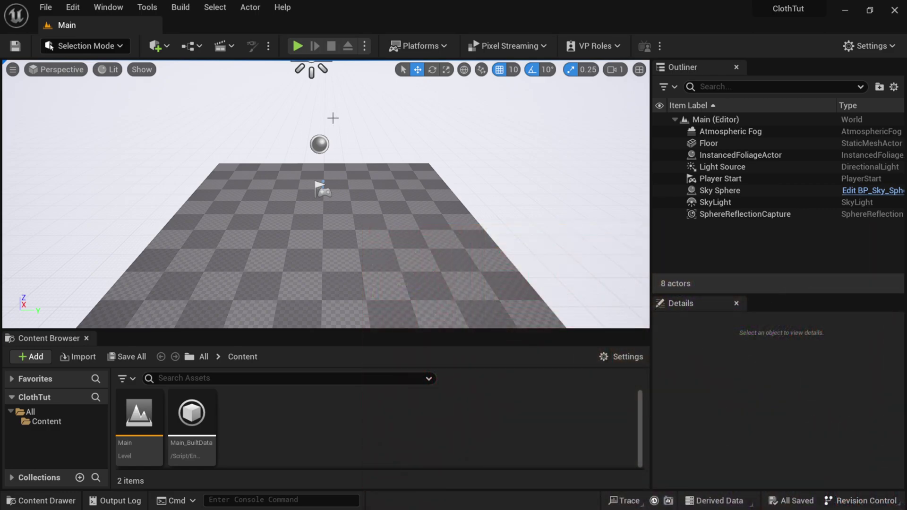
pyautogui.click(79, 6)
pyautogui.click(102, 196)
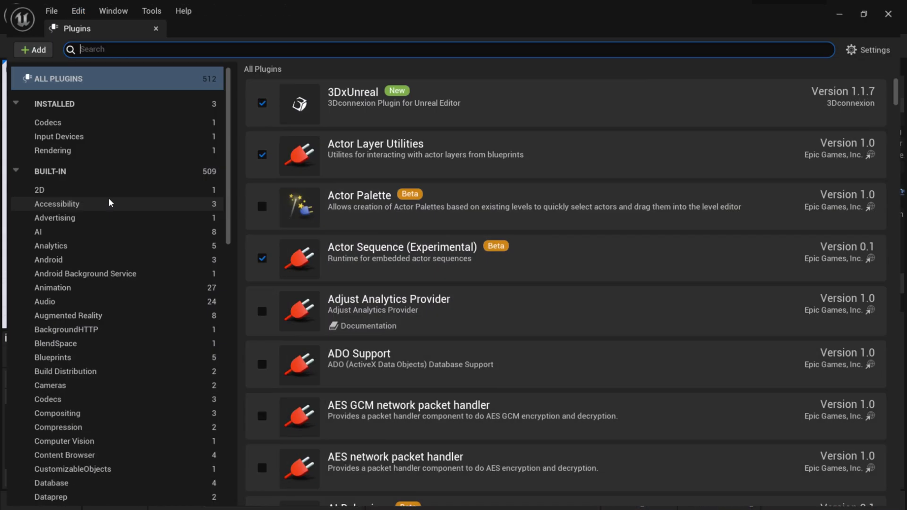
pyautogui.write('cinema')
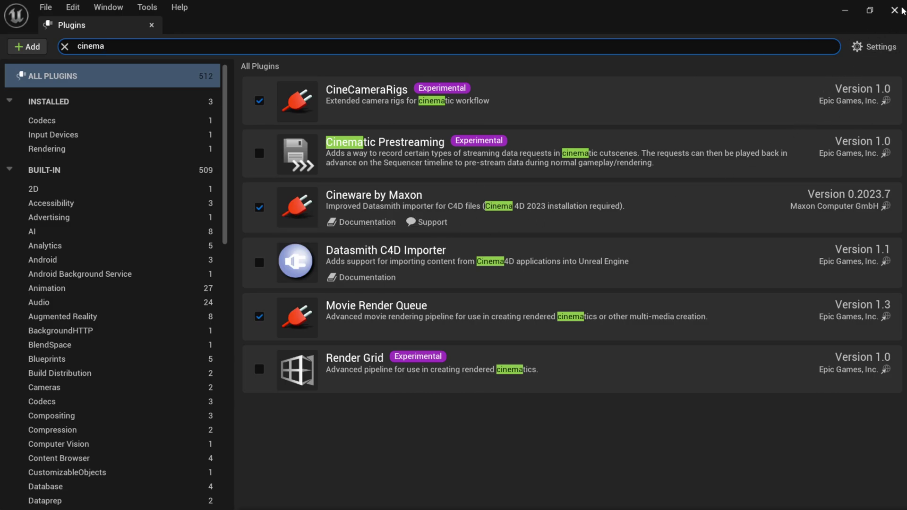
pyautogui.click(894, 10)
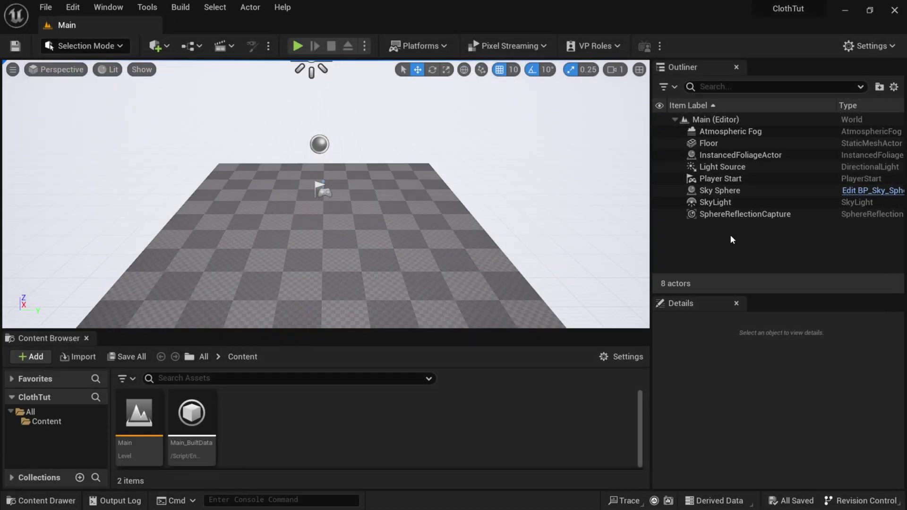
# Step: Pick ClothSim.c4d for Datasmith File Import with the Content folder as destination
pyautogui.click(158, 49)
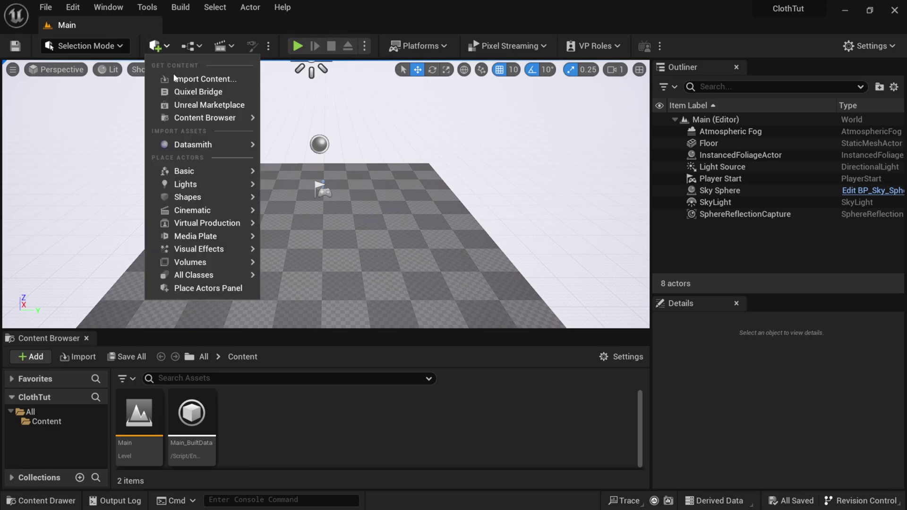
pyautogui.moveTo(194, 147)
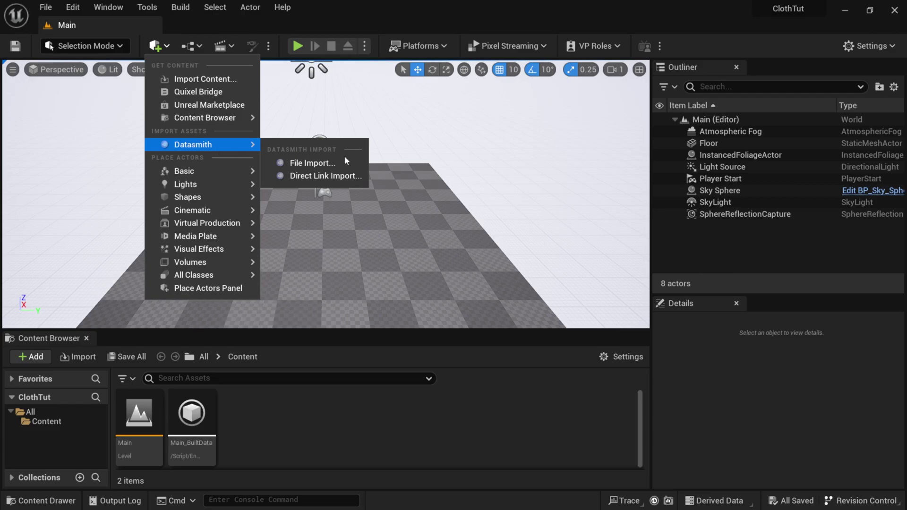
pyautogui.click(317, 166)
pyautogui.moveTo(529, 46); pyautogui.dragTo(486, 22)
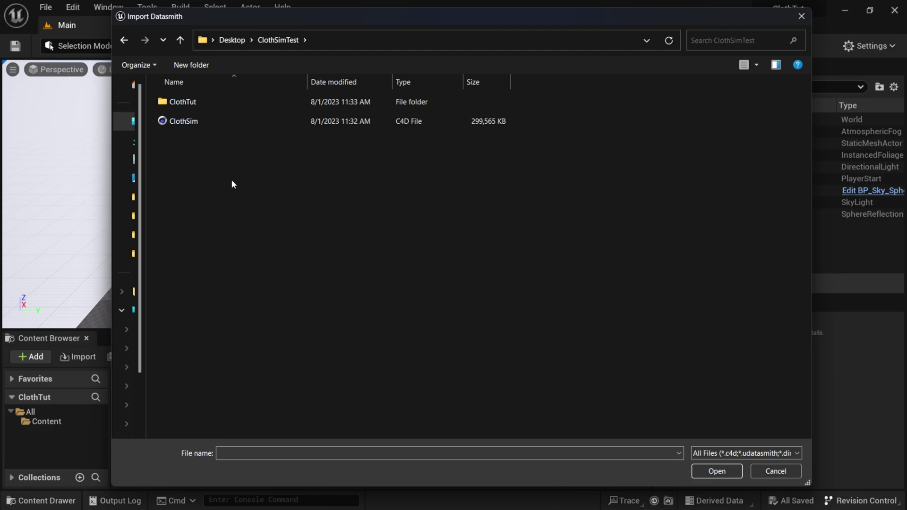
pyautogui.click(196, 122)
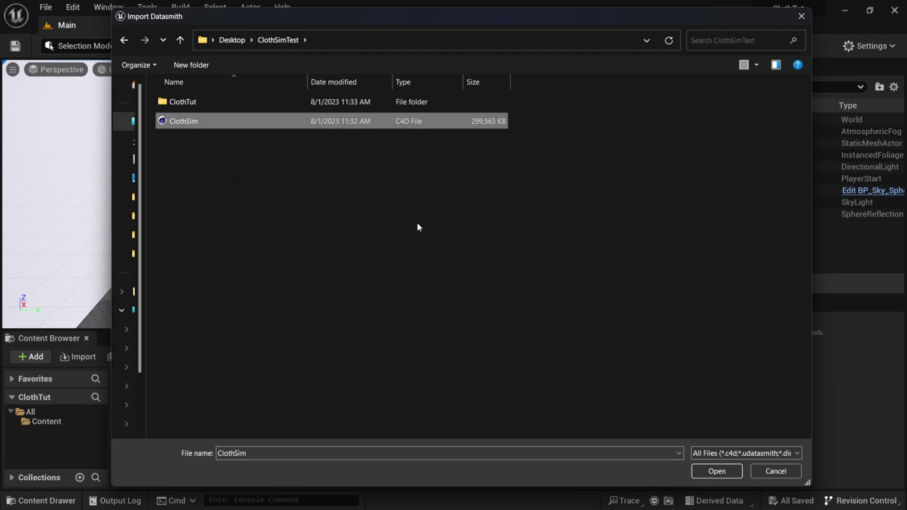
pyautogui.click(717, 471)
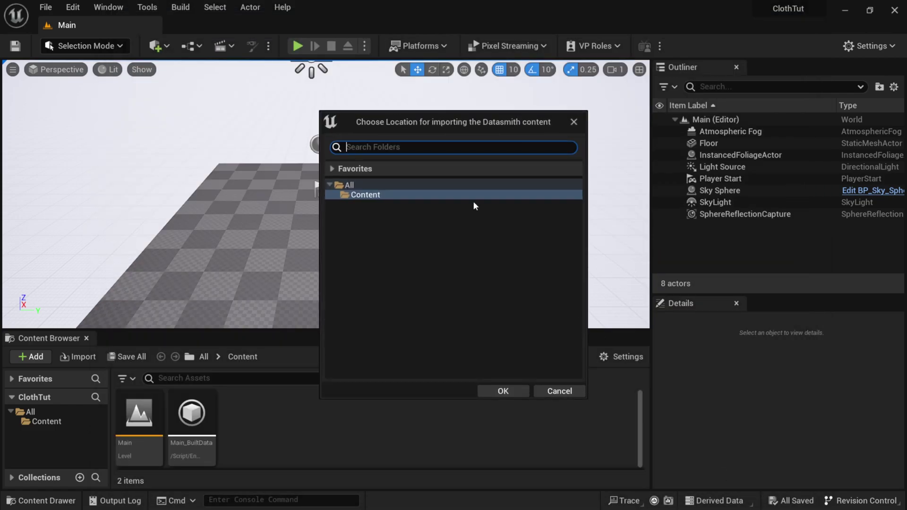
pyautogui.moveTo(468, 123); pyautogui.dragTo(454, 101)
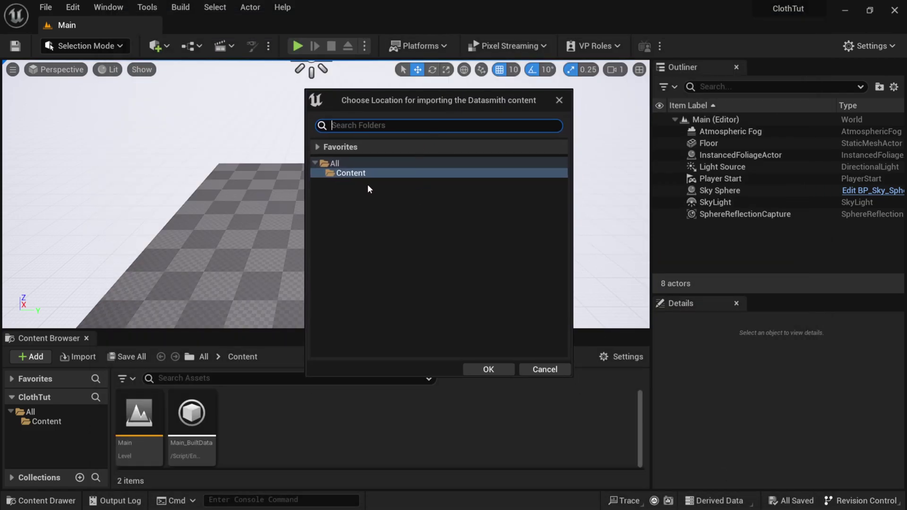
pyautogui.click(495, 369)
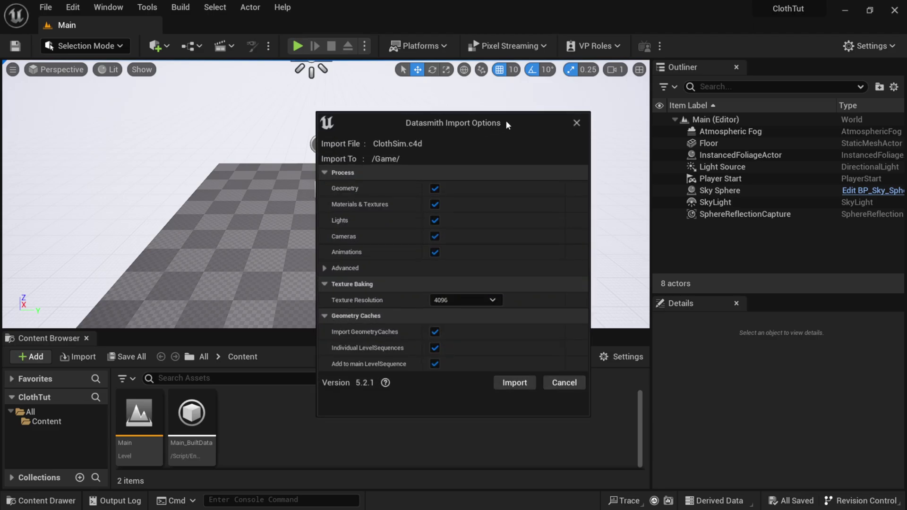
# Step: Run the import with Import GeometryCaches and both LevelSequence options left enabled
pyautogui.moveTo(517, 117); pyautogui.dragTo(505, 83)
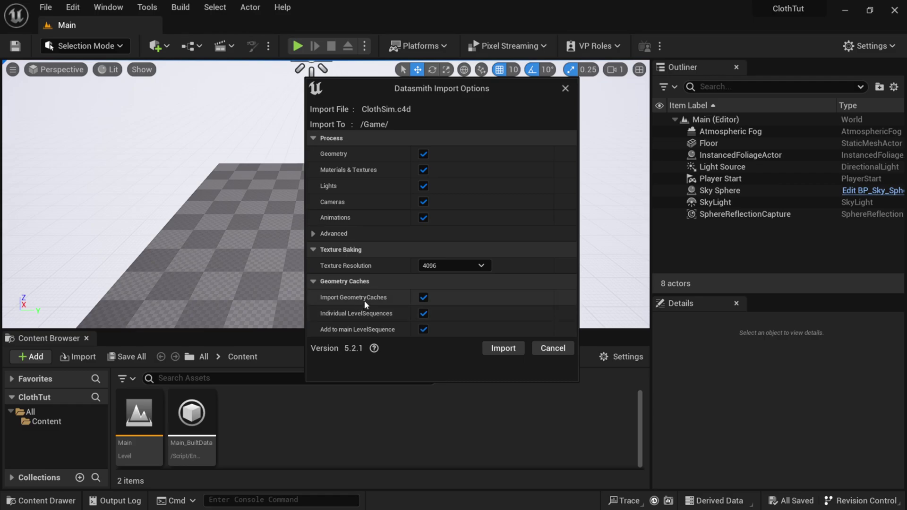
pyautogui.click(428, 297)
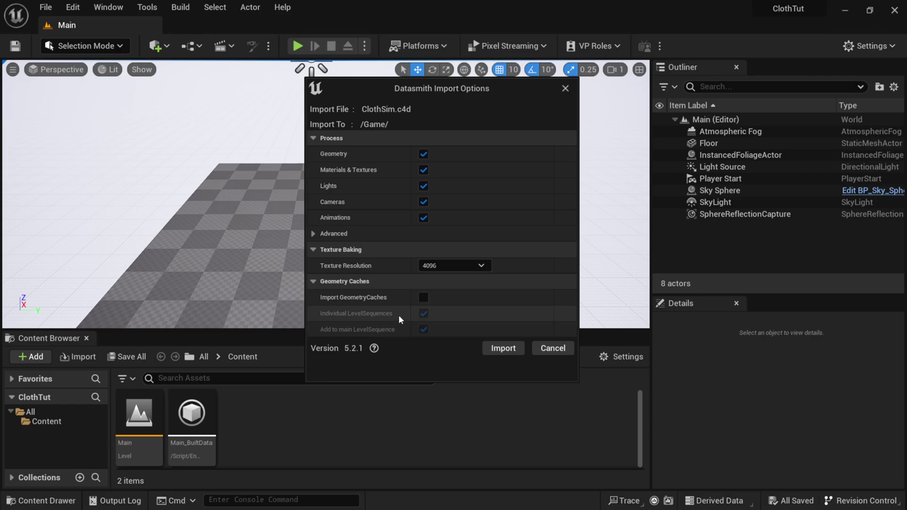
pyautogui.click(424, 297)
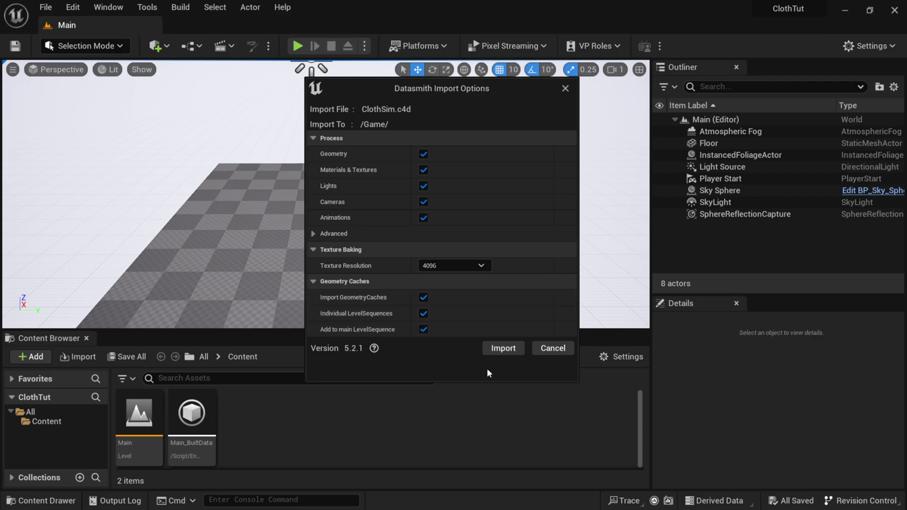
pyautogui.click(504, 349)
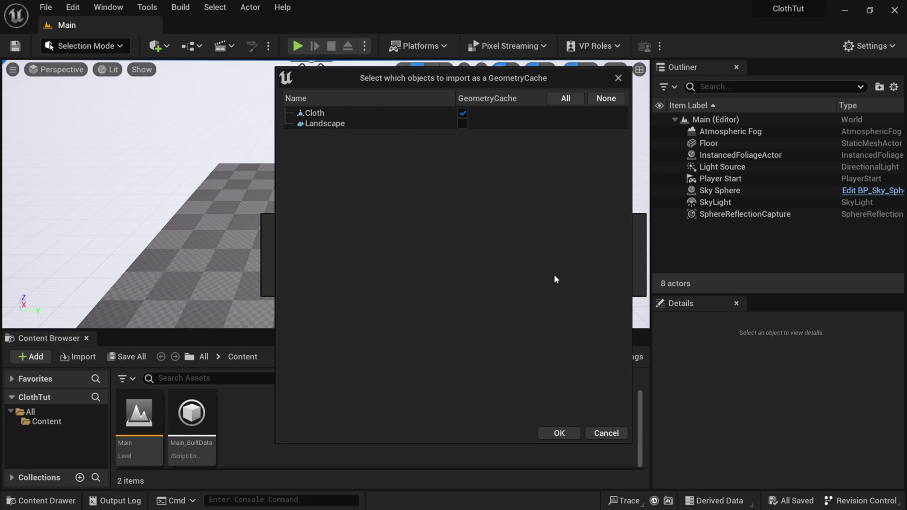
# Step: Import only Cloth as a GeometryCache, leaving Landscape unticked
pyautogui.click(562, 432)
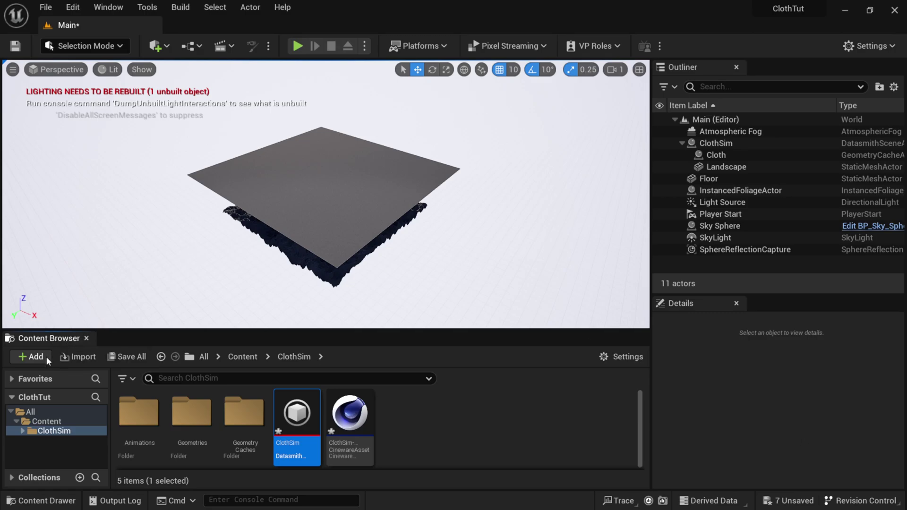
# Step: Save all the unsaved imported packages
pyautogui.moveTo(156, 330); pyautogui.dragTo(156, 285)
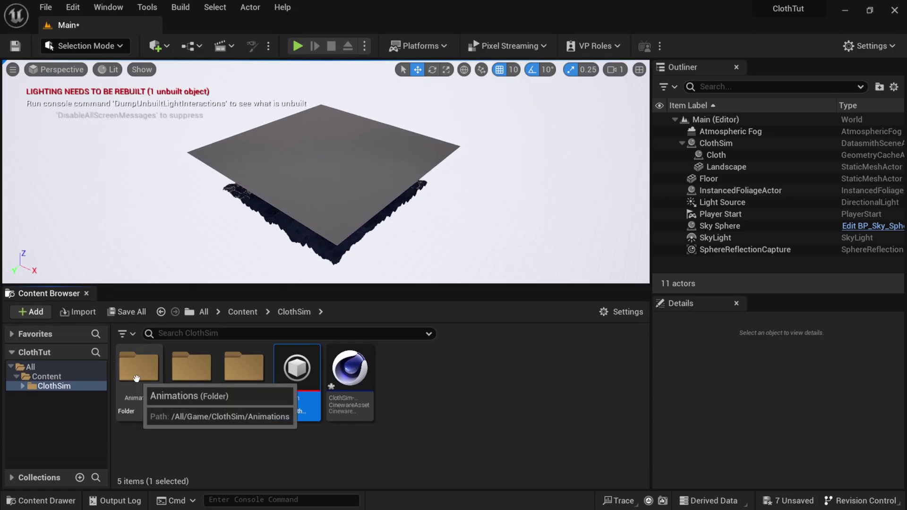
pyautogui.click(127, 312)
pyautogui.click(538, 396)
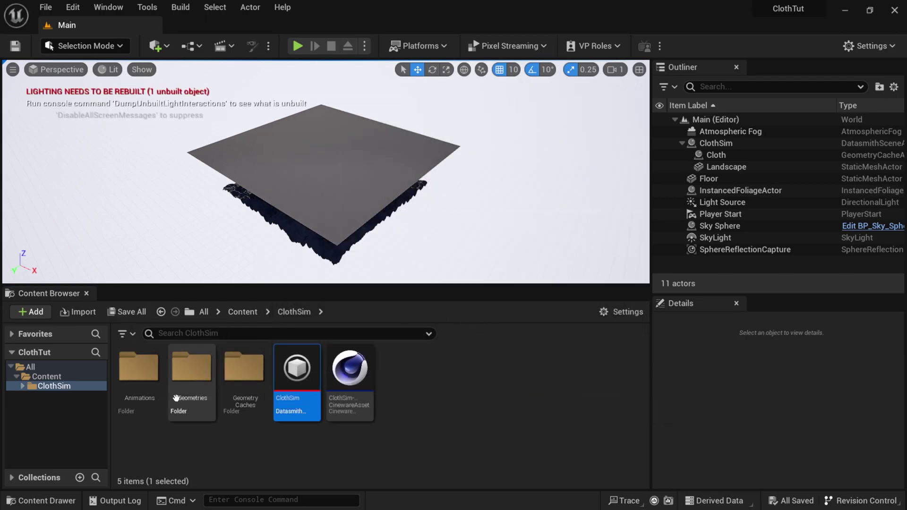
# Step: Open GC_Cloth and the ClothSim level sequence from Animations, then play it in Sequencer
pyautogui.doubleClick(140, 368)
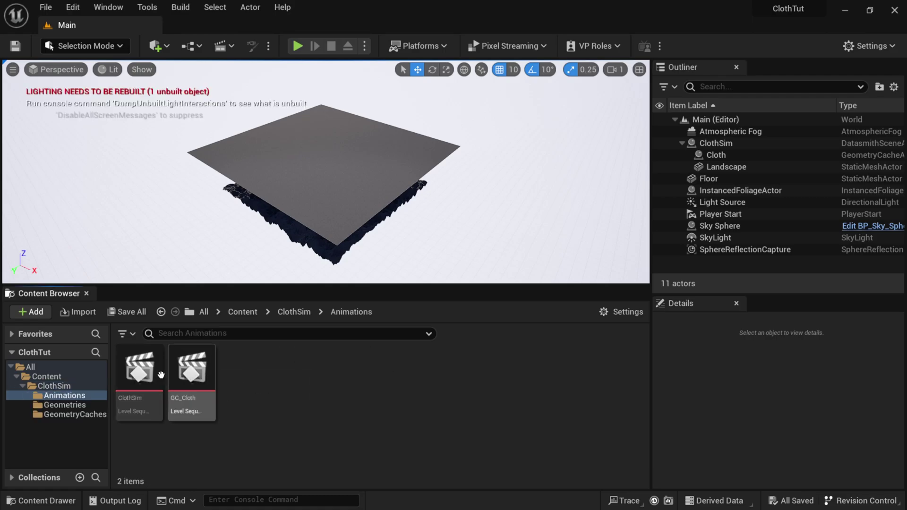
pyautogui.doubleClick(190, 370)
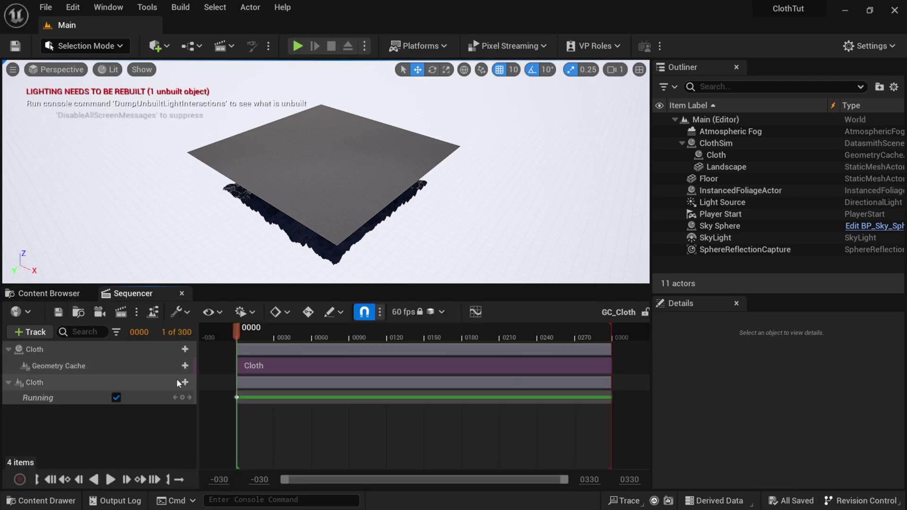
pyautogui.click(55, 295)
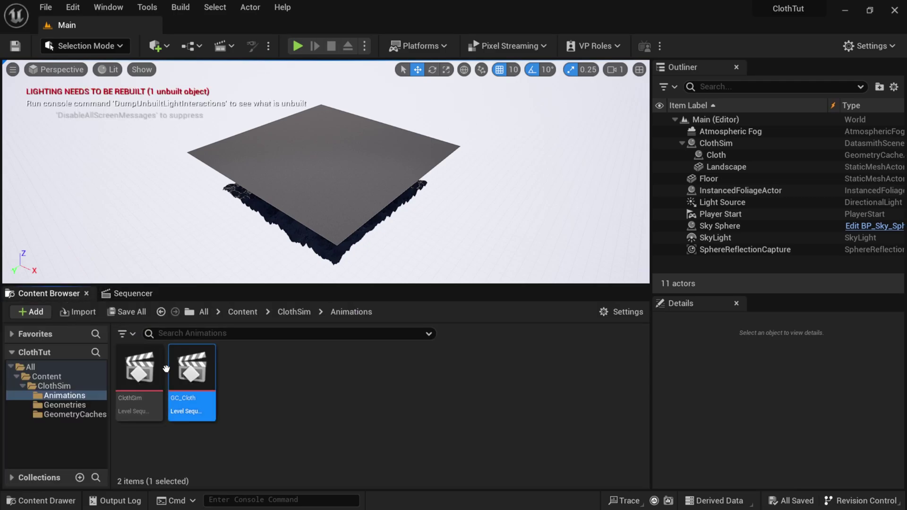
pyautogui.doubleClick(142, 371)
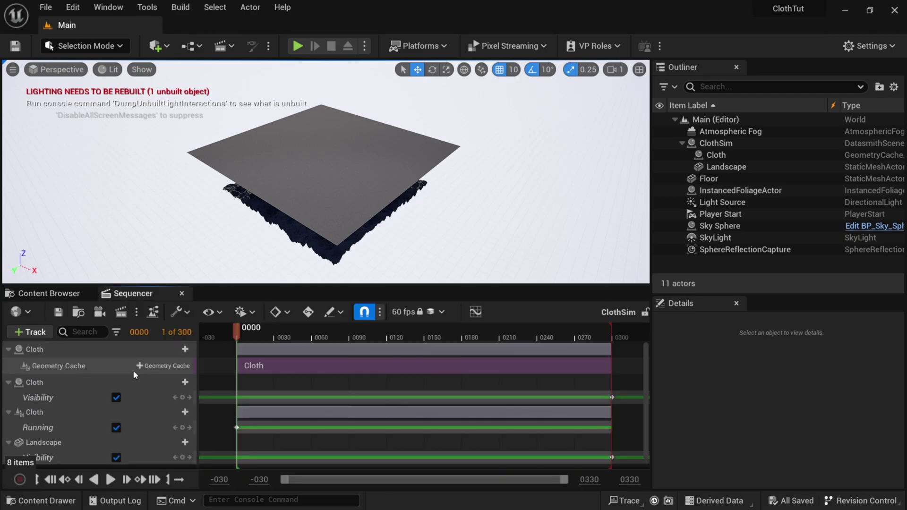
pyautogui.click(113, 482)
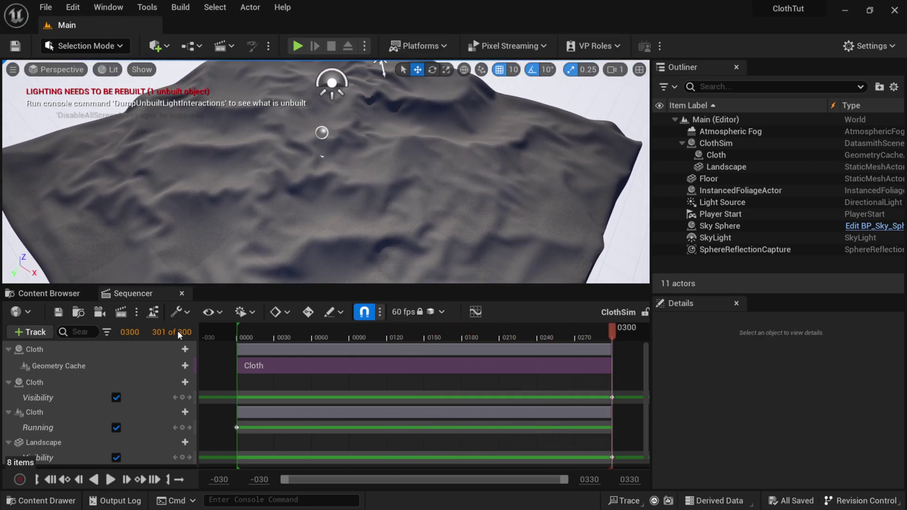
# Step: Replay the ClothSim sequence from a low, near-horizontal view with an enlarged viewport
pyautogui.moveTo(352, 220); pyautogui.dragTo(432, 245, button='right')
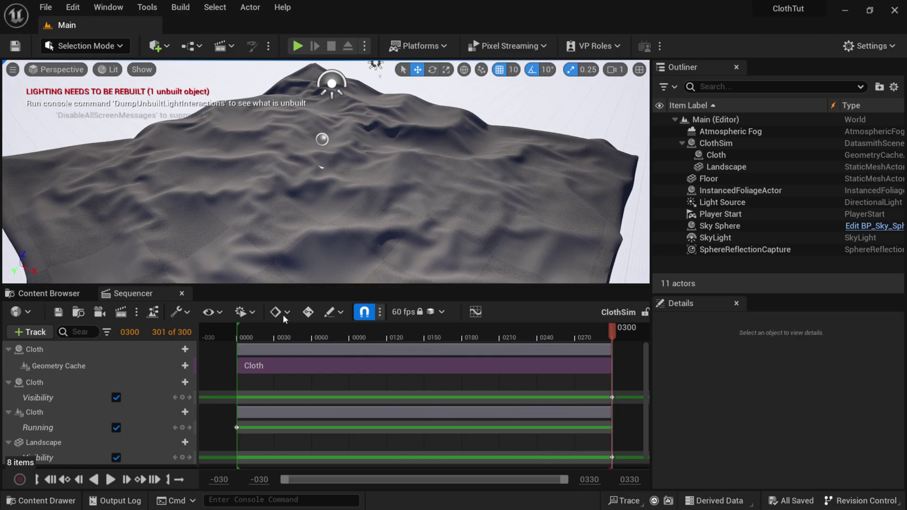
pyautogui.click(110, 480)
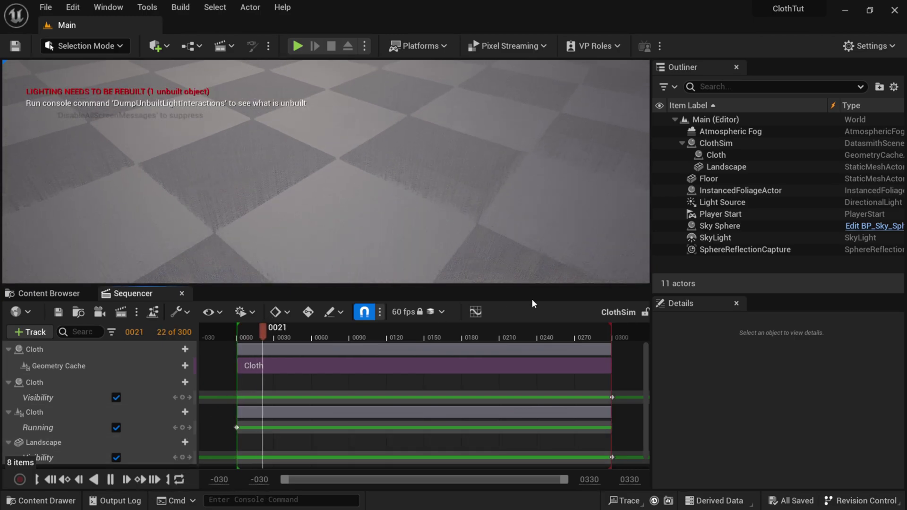
pyautogui.moveTo(280, 284); pyautogui.dragTo(284, 388)
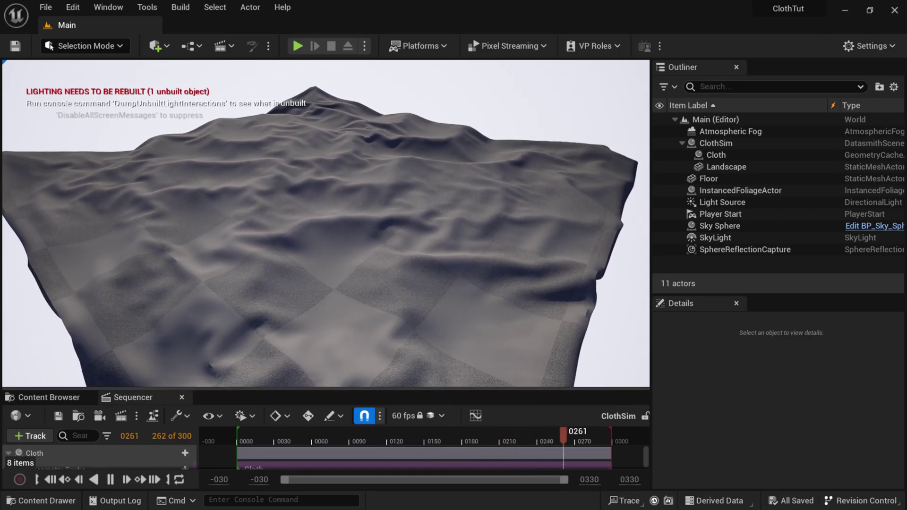